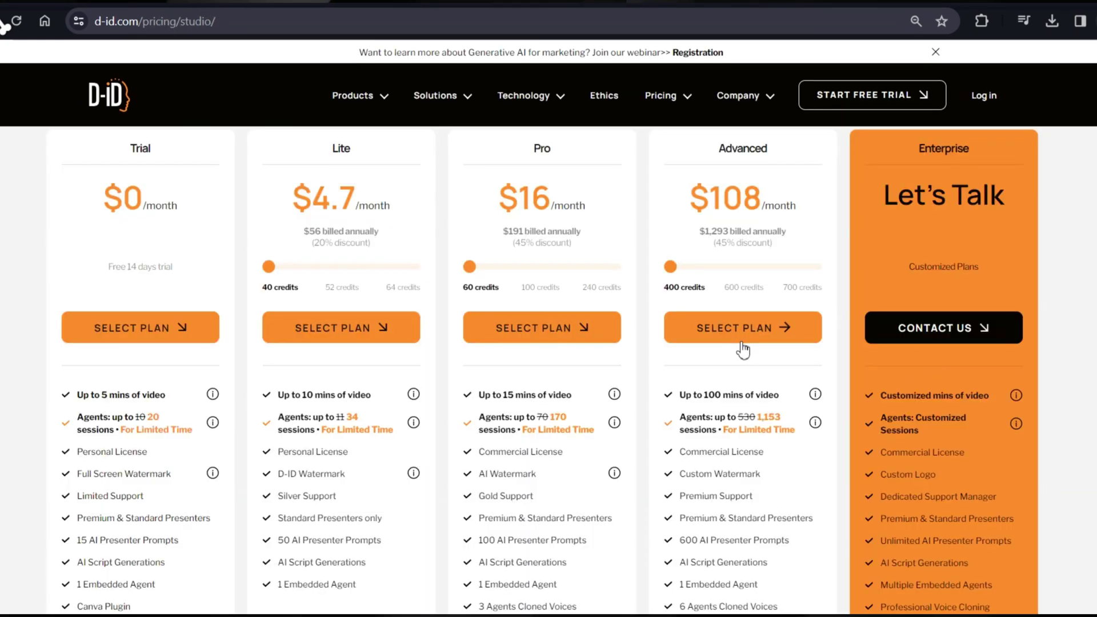
pyautogui.scroll(-2, 742, 352)
pyautogui.scroll(2, 716, 382)
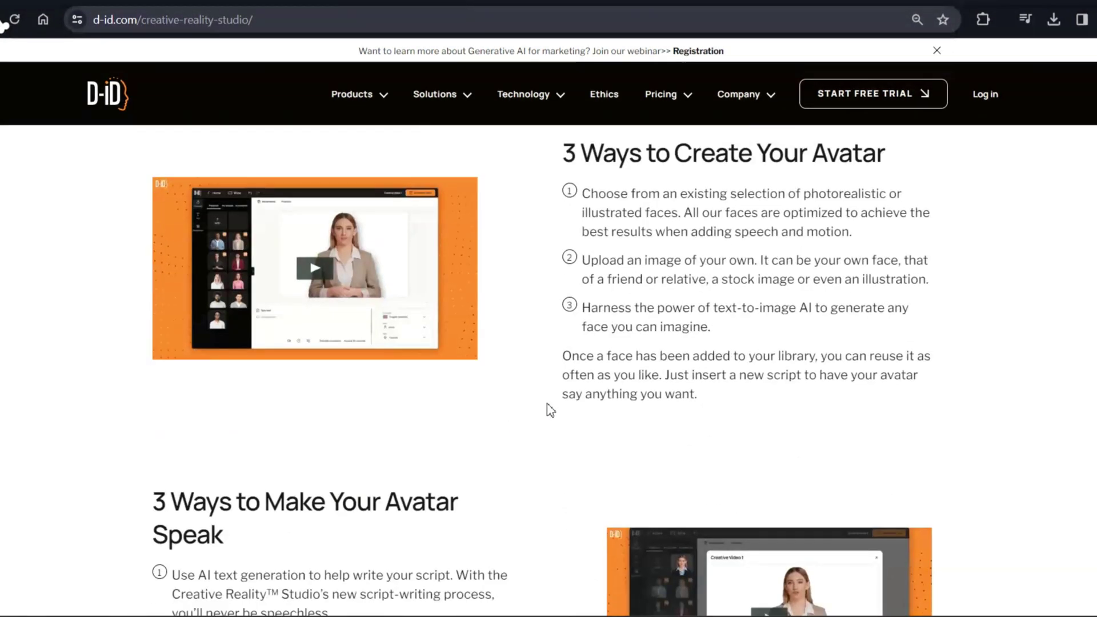
pyautogui.scroll(-3, 612, 400)
pyautogui.scroll(-4, 686, 360)
pyautogui.scroll(-2, 727, 332)
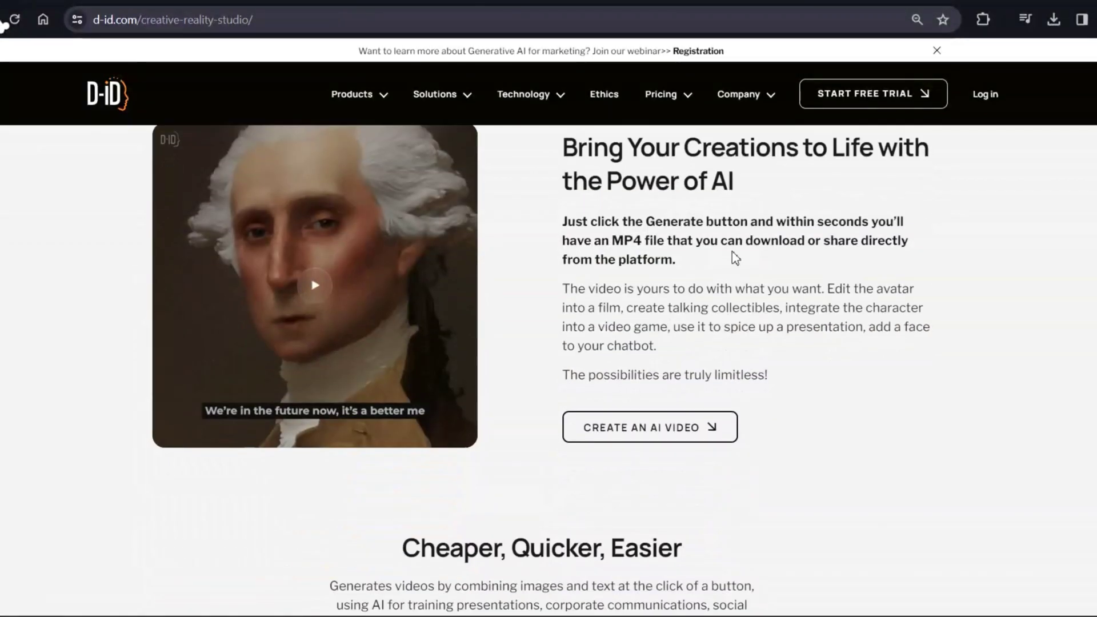
pyautogui.scroll(-2, 612, 227)
pyautogui.scroll(-2, 539, 310)
pyautogui.scroll(-7, 728, 331)
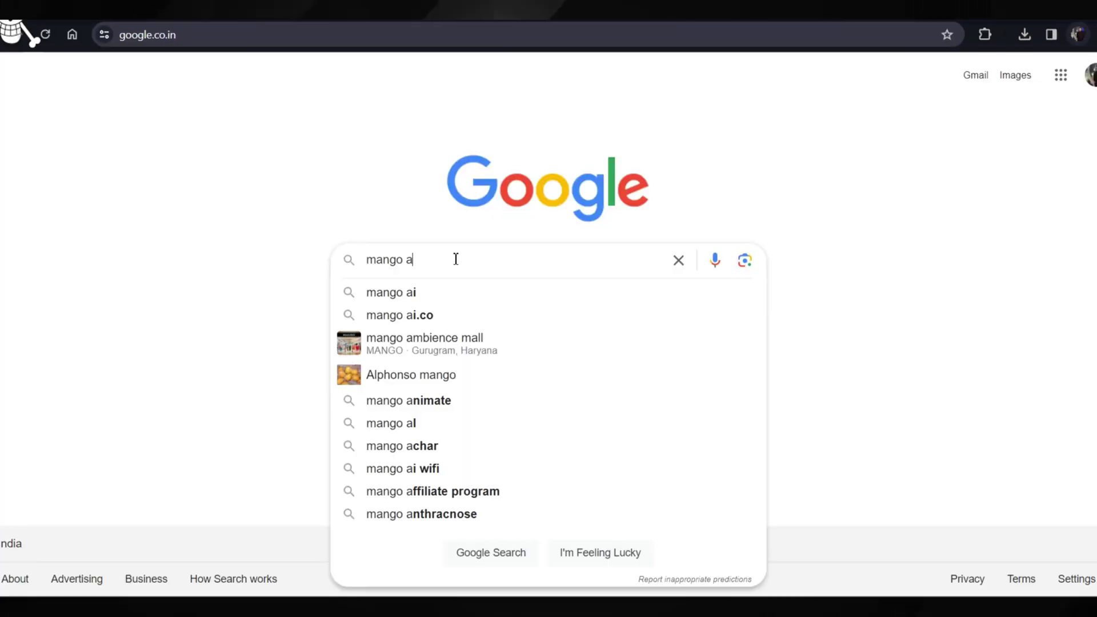
pyautogui.write('i')
# - Search Google for 'mango ai' and open the 'Mango AI - AI Video Generator' result
pyautogui.press('Return')
pyautogui.scroll(-6, 355, 306)
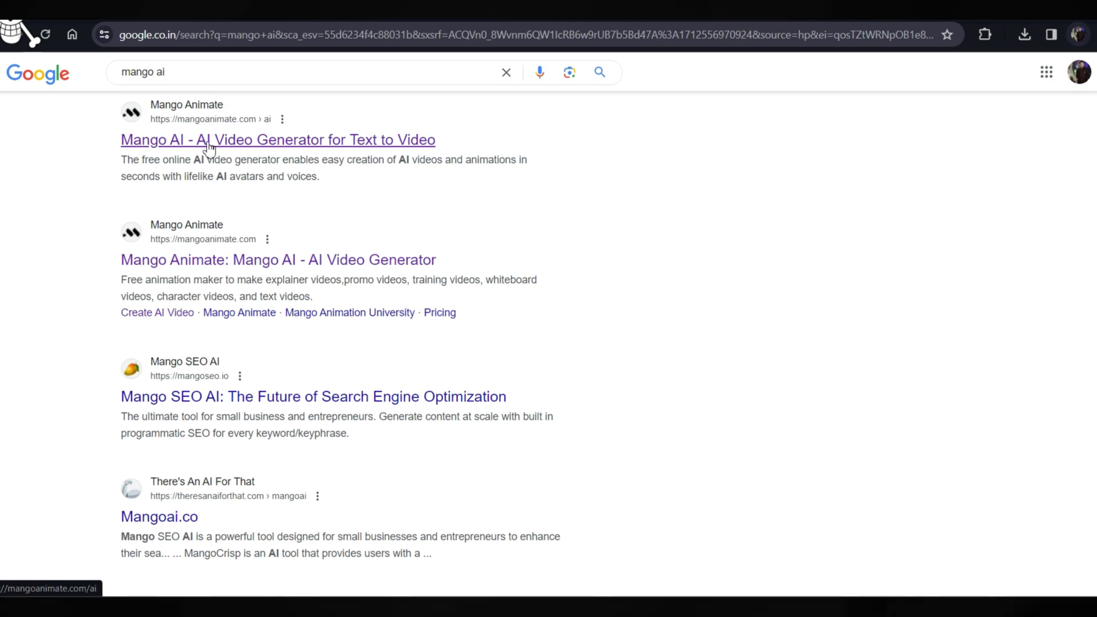
pyautogui.click(189, 142)
pyautogui.moveTo(469, 95)
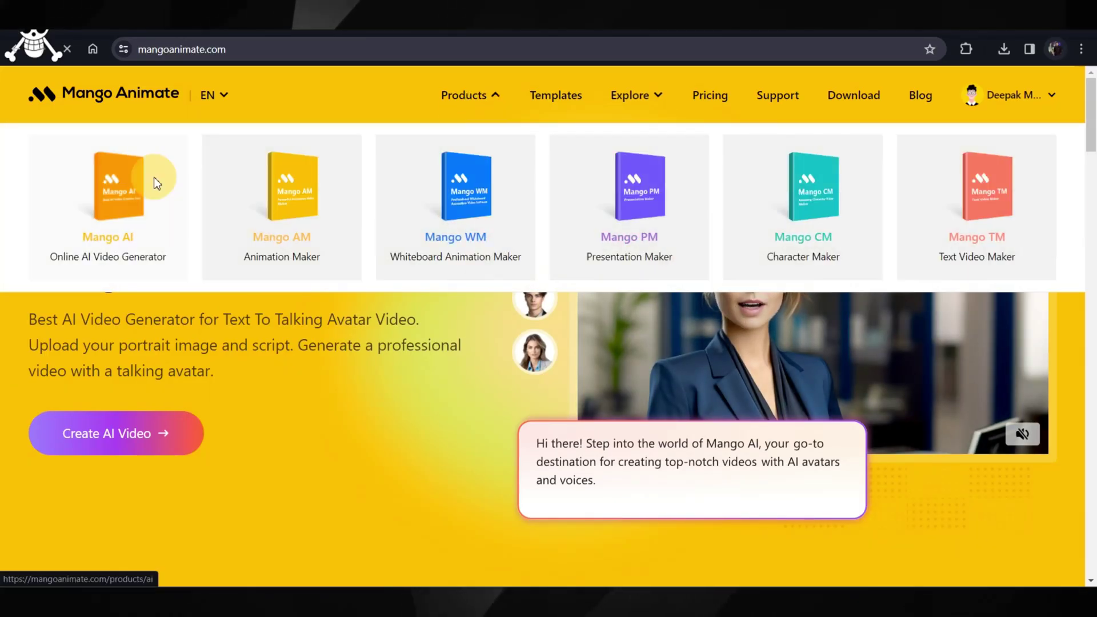
# - Open the Mango AI online video generator page from the Mango Animate site
pyautogui.click(155, 181)
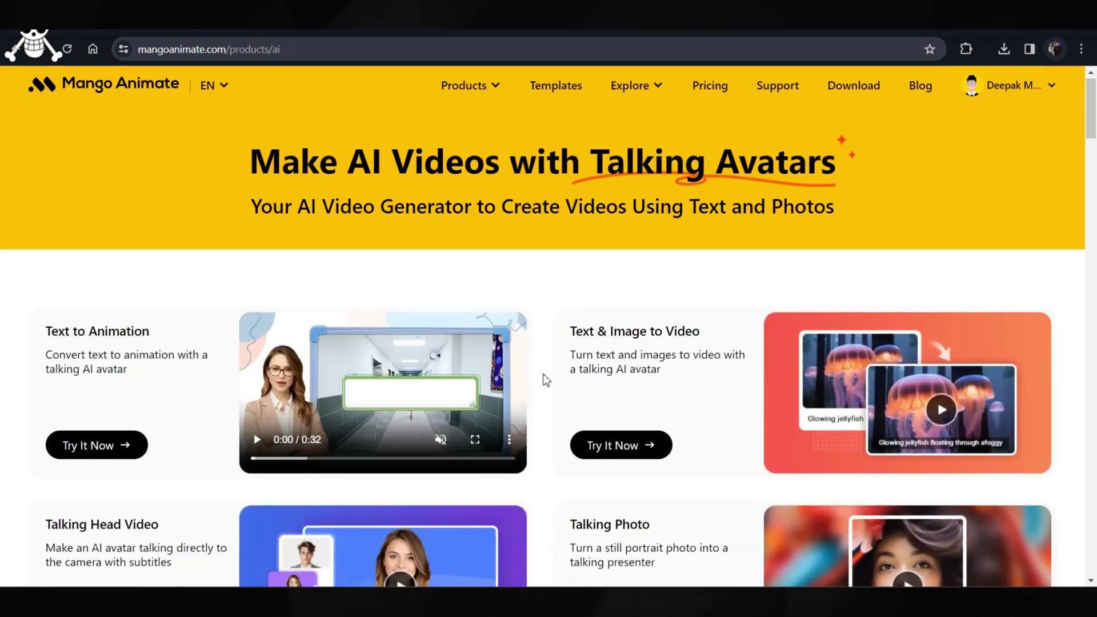
pyautogui.hotkey('alt', 'Left')
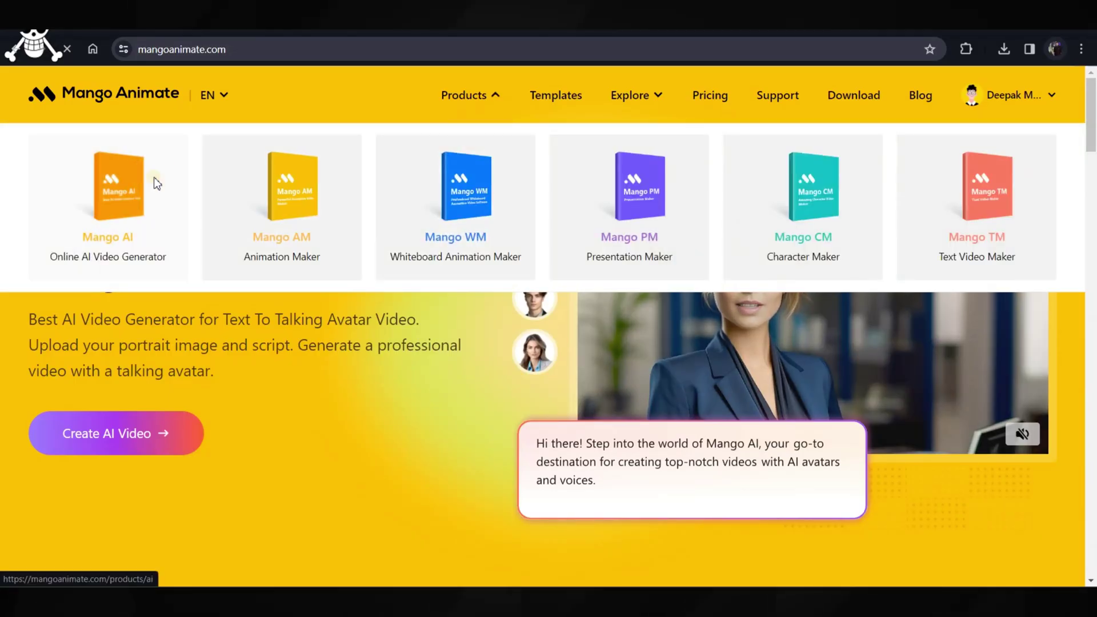
pyautogui.click(155, 181)
pyautogui.scroll(-2, 529, 380)
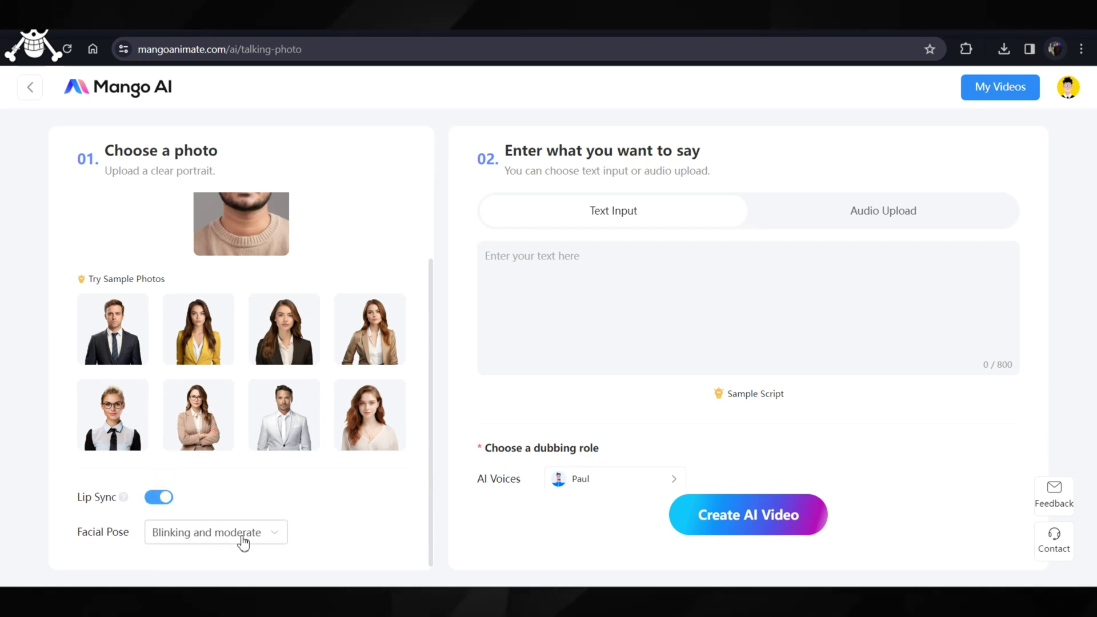
# - Keep the 'Blinking and moderate' facial pose, with text as the speech input
pyautogui.click(243, 542)
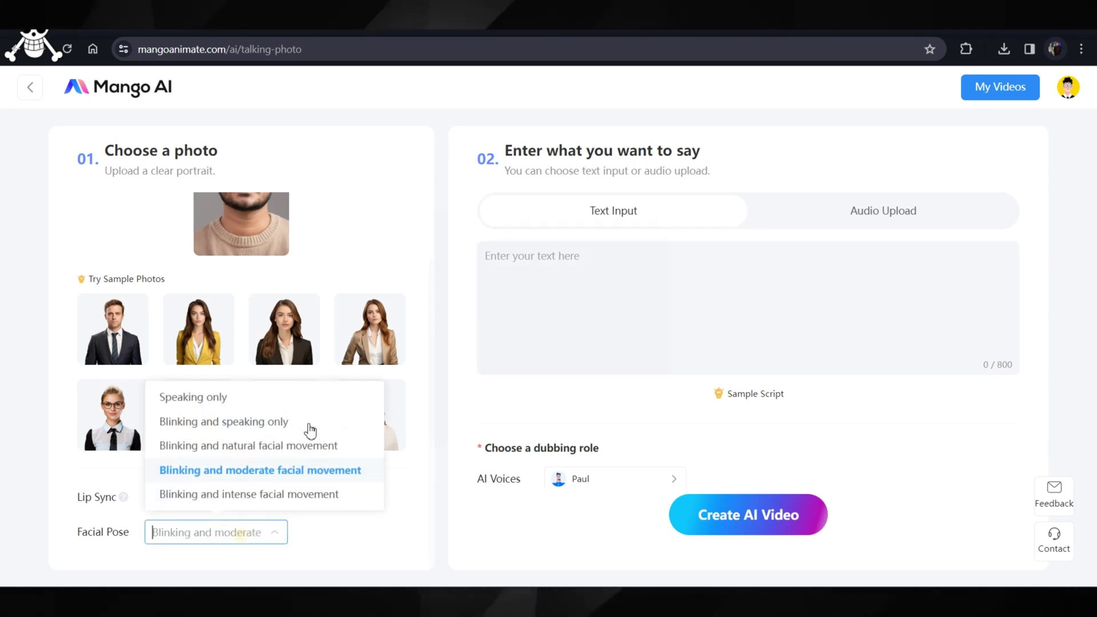
pyautogui.click(302, 474)
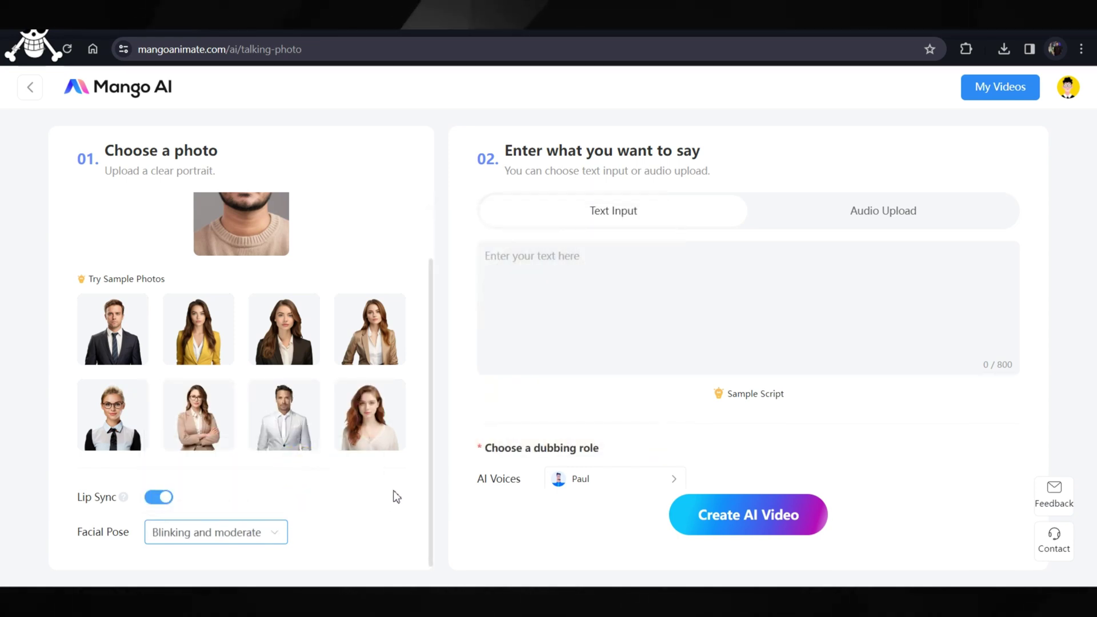
pyautogui.scroll(2, 393, 497)
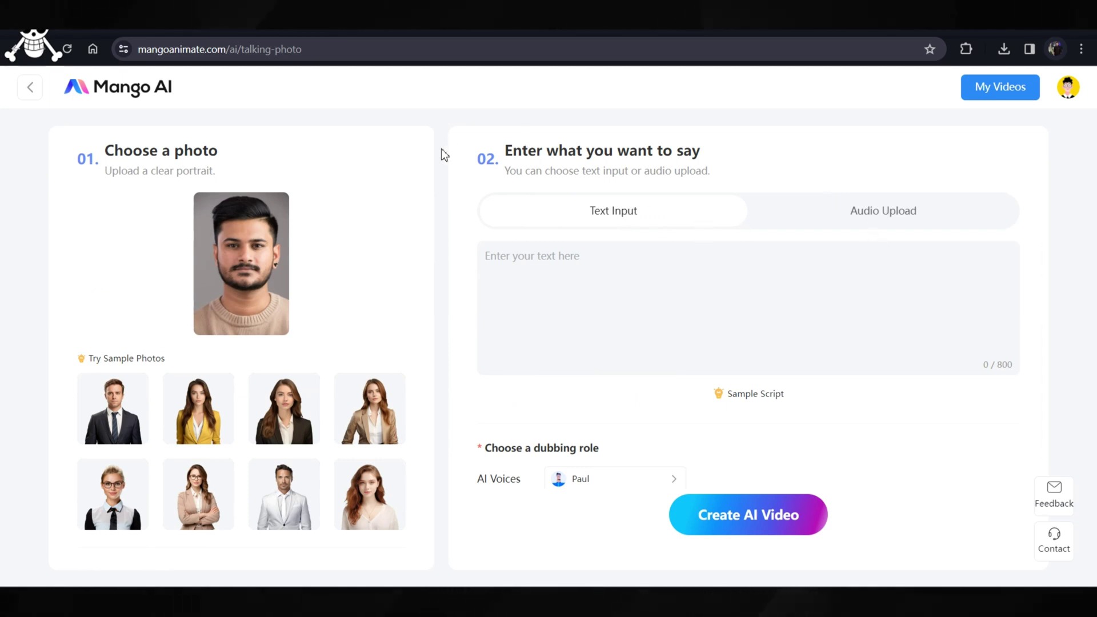
pyautogui.click(865, 222)
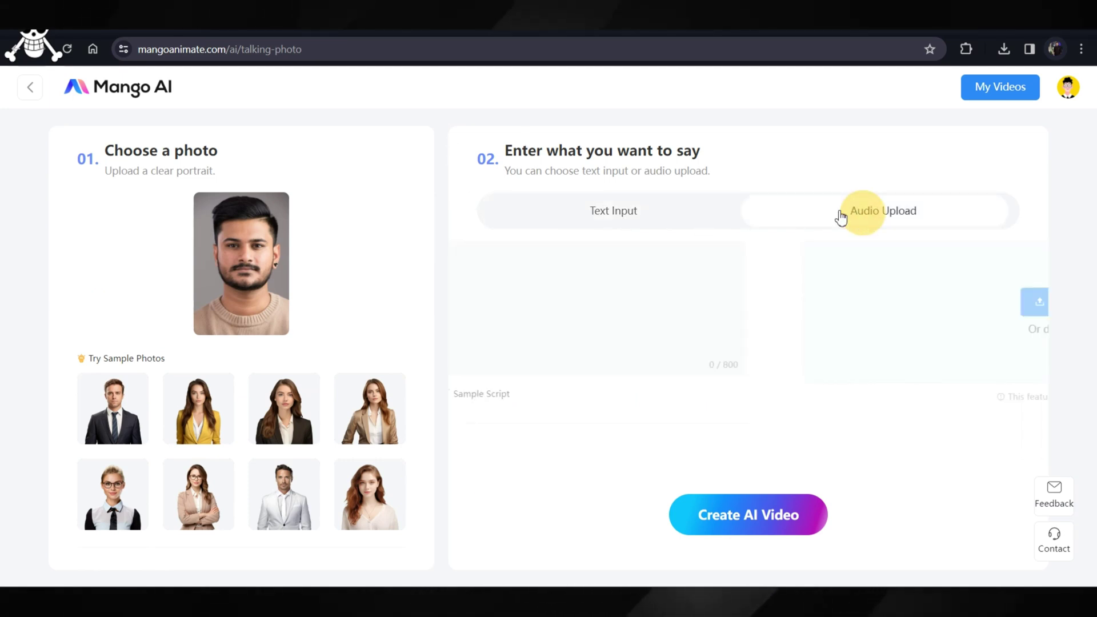
pyautogui.click(671, 219)
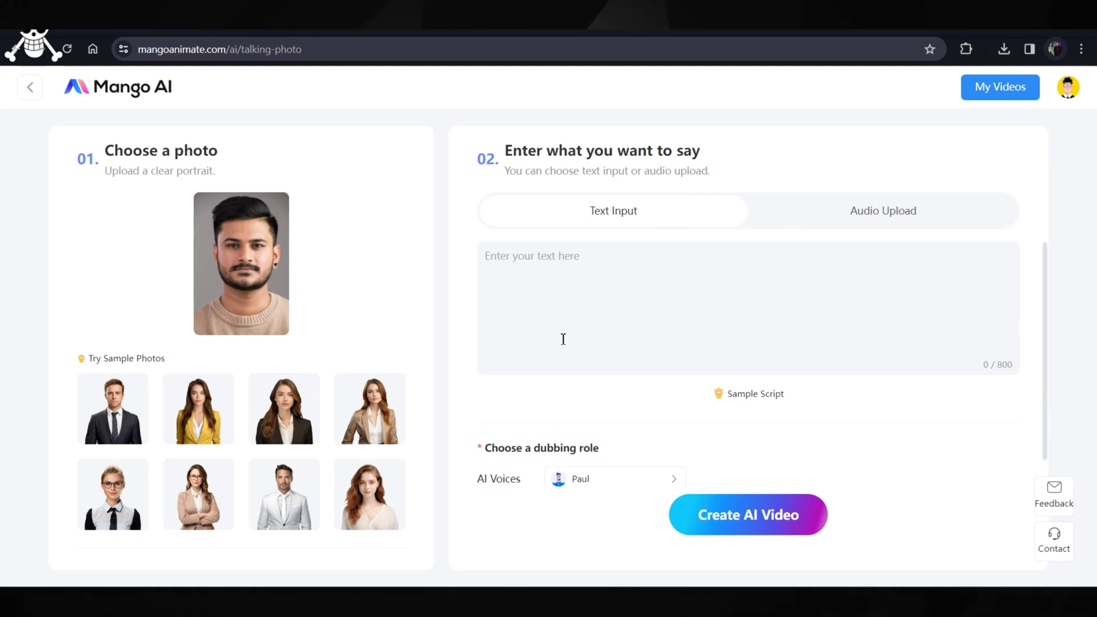
pyautogui.scroll(-1, 513, 444)
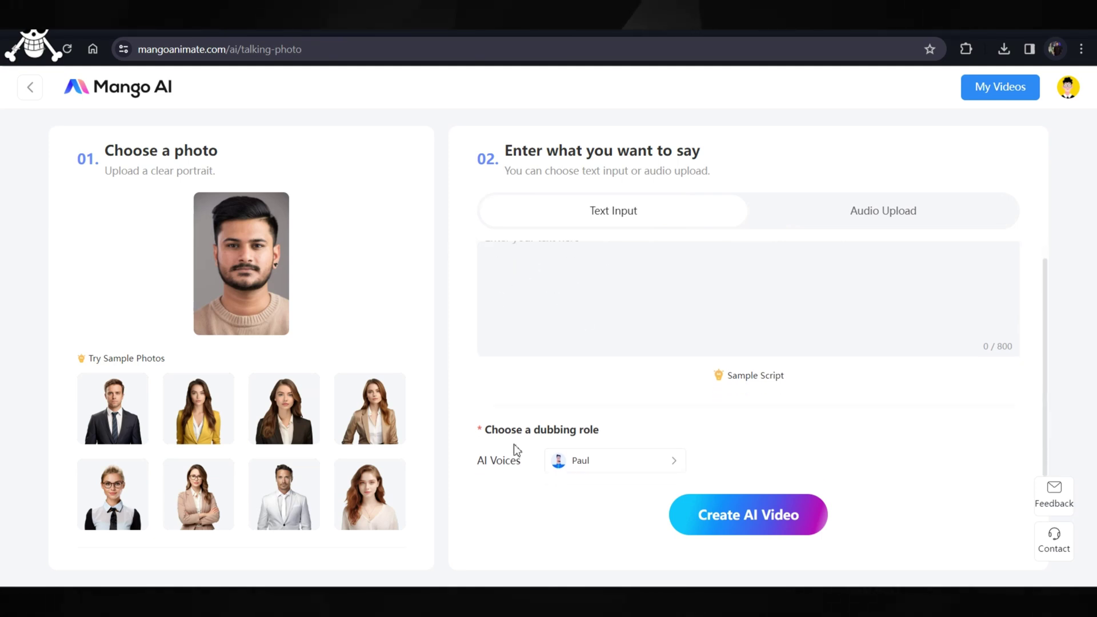
# - Choose the ElevenLabs voice Drew and paste the sunshine sentence as the script
pyautogui.click(576, 458)
pyautogui.click(318, 200)
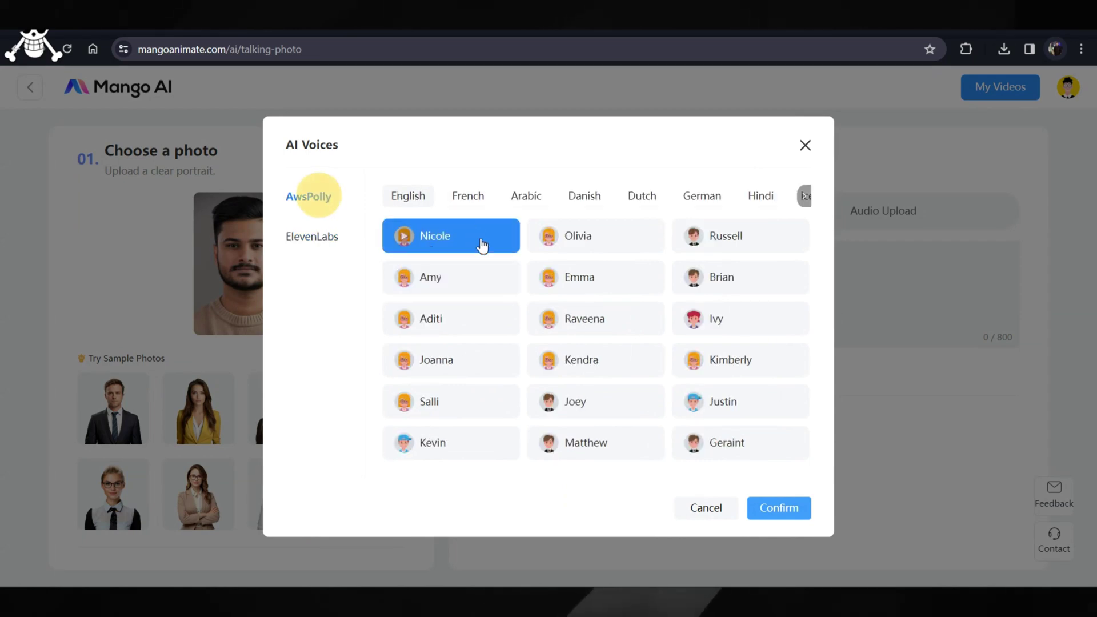
pyautogui.click(303, 244)
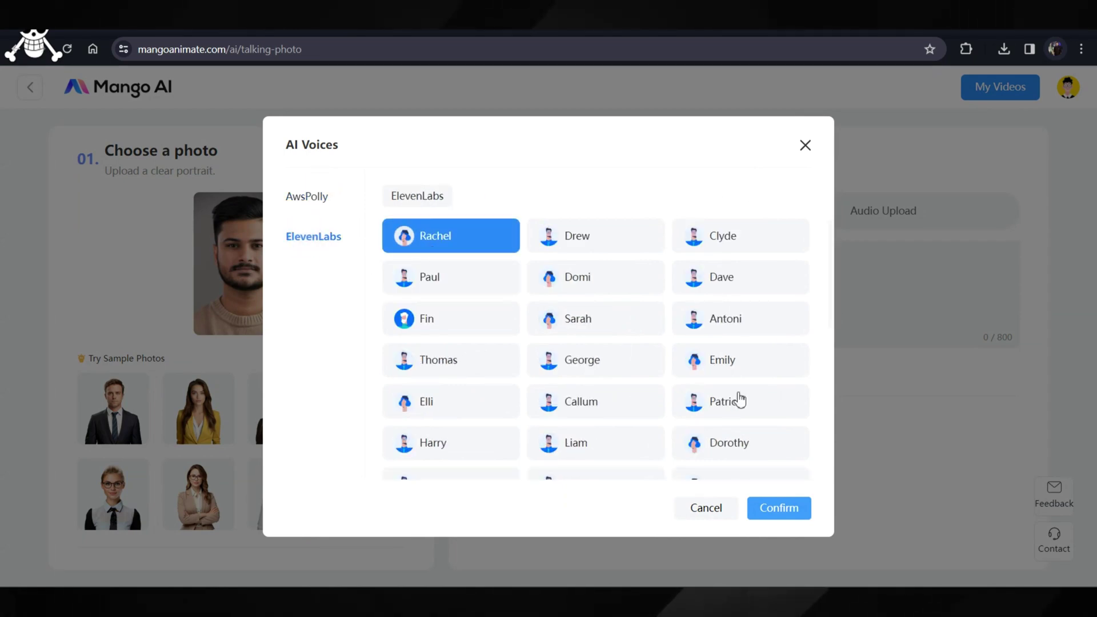
pyautogui.click(609, 251)
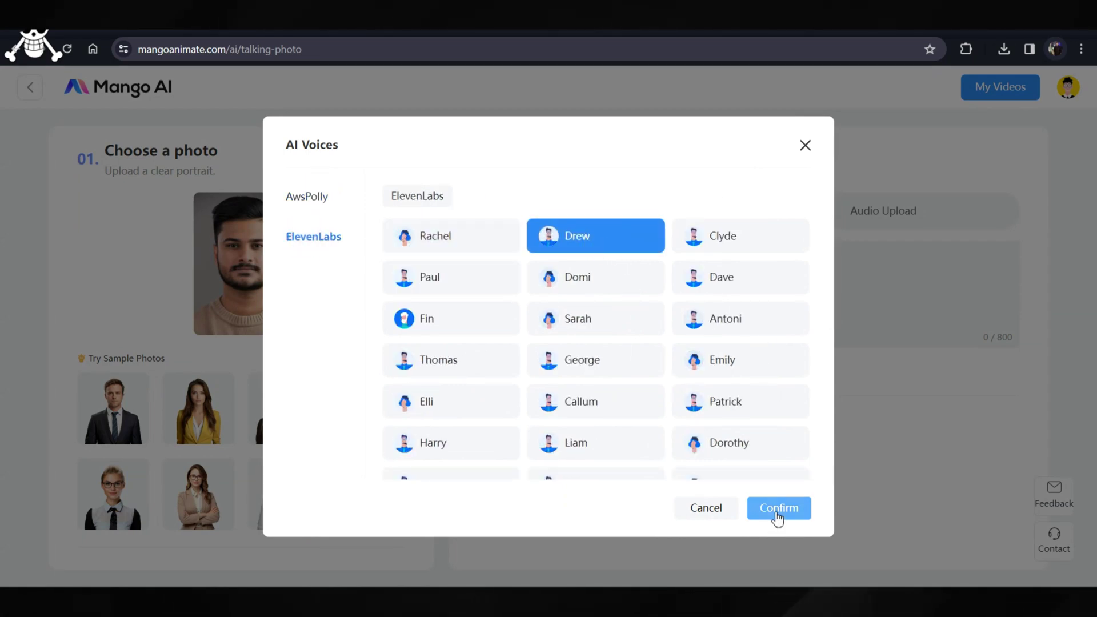
pyautogui.click(778, 507)
pyautogui.click(605, 268)
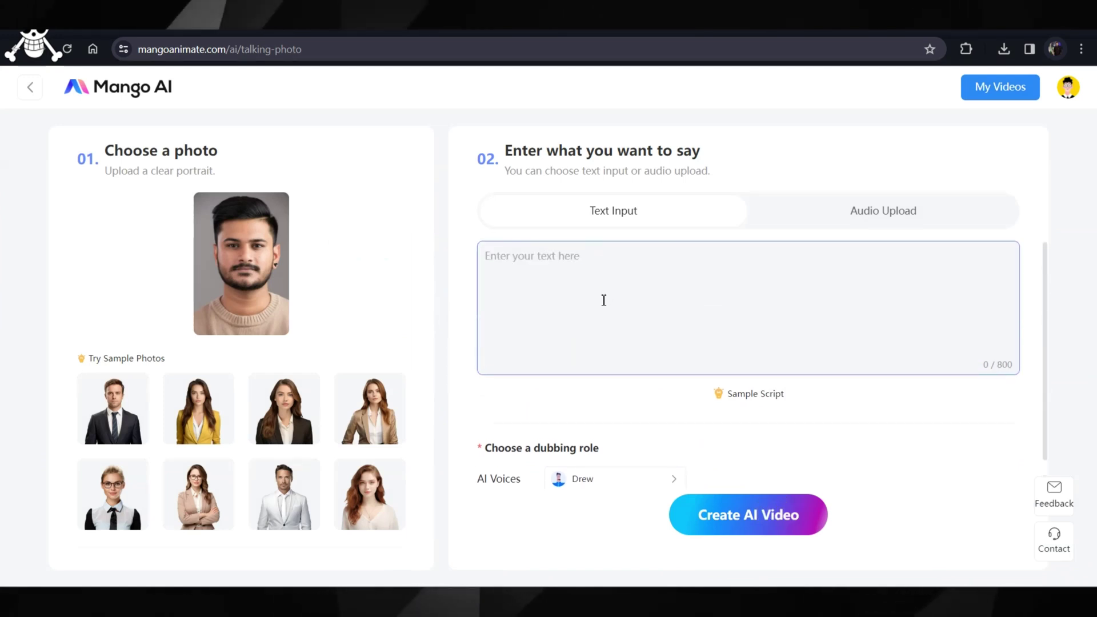
pyautogui.write('Today is hard, tomorrow will be worse, but the day after tomorrow will be sunshine.')
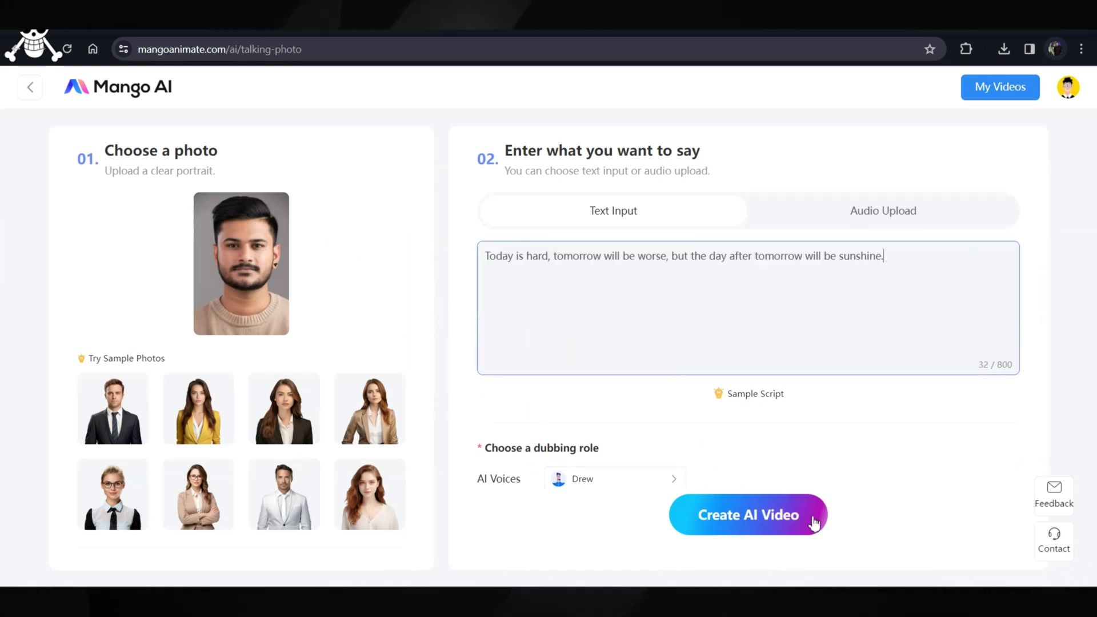
# - Generate the Drew-voiced talking video of the portrait and play it back
pyautogui.click(797, 535)
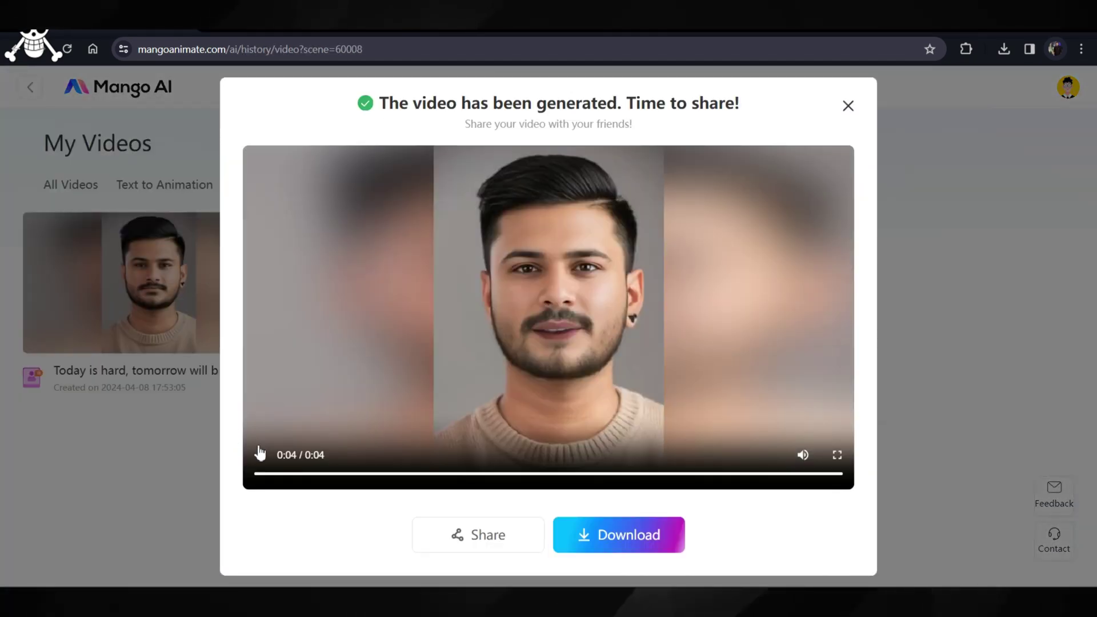
pyautogui.click(260, 455)
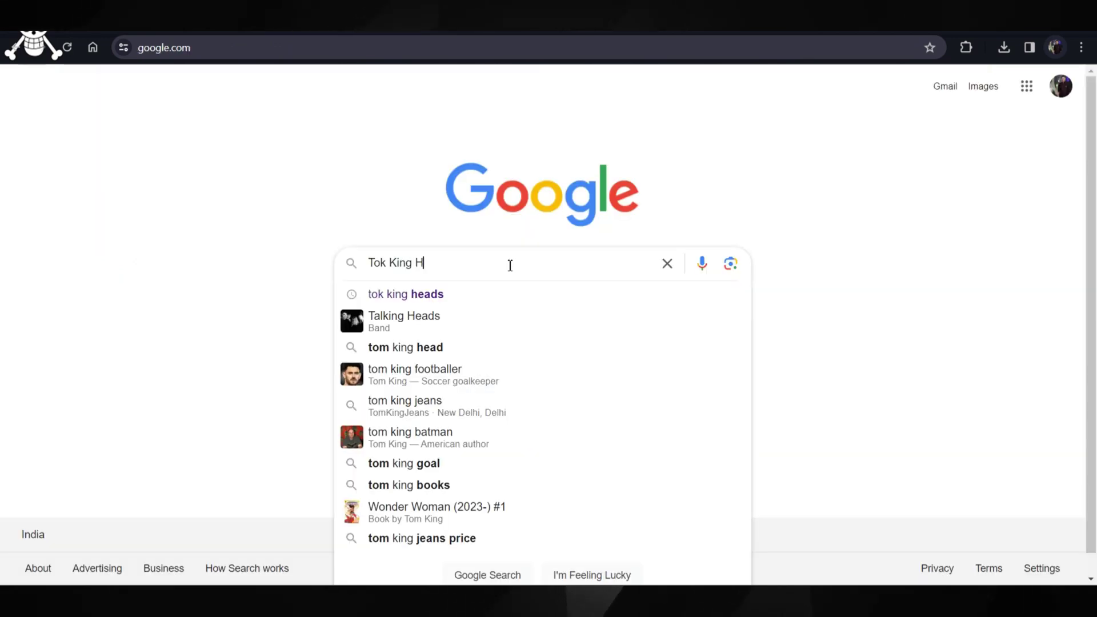
pyautogui.write('ead')
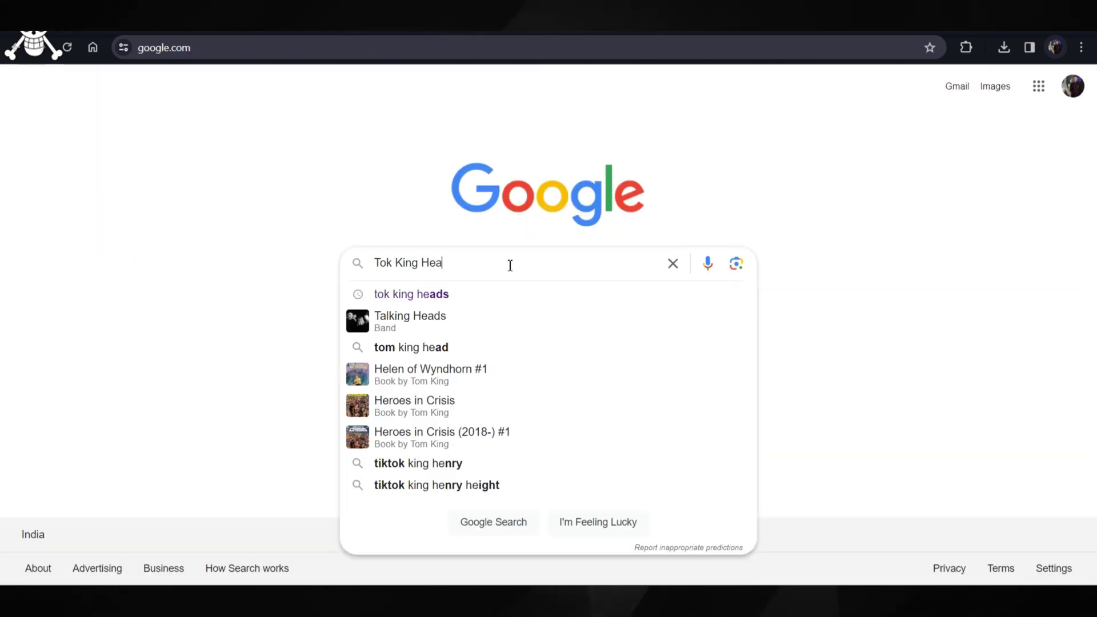
pyautogui.write('s')
# - Search Google for 'Tok King Heads' to reach the Tokkingheads homepage
pyautogui.press('Return')
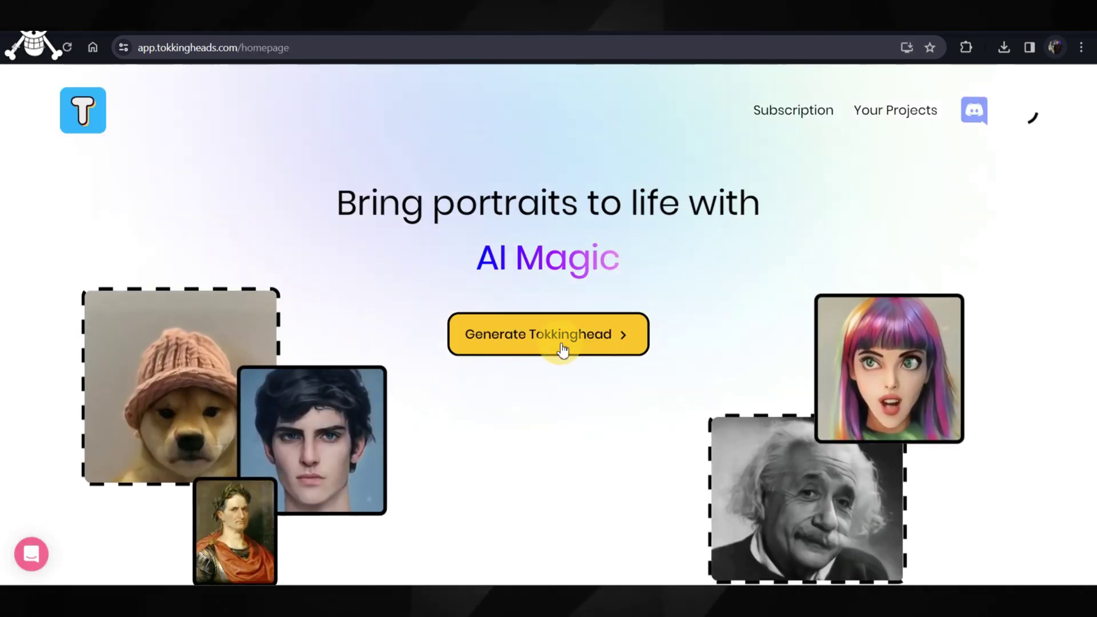
# - Start a new Tokkinghead and upload the Photo file as the avatar
pyautogui.click(558, 347)
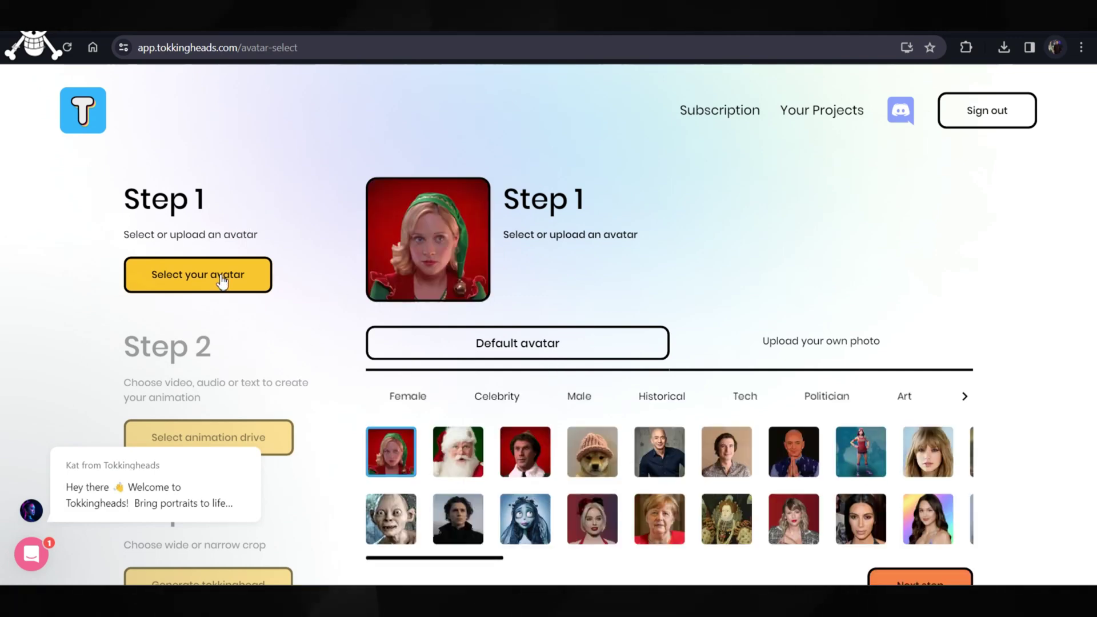
pyautogui.click(798, 343)
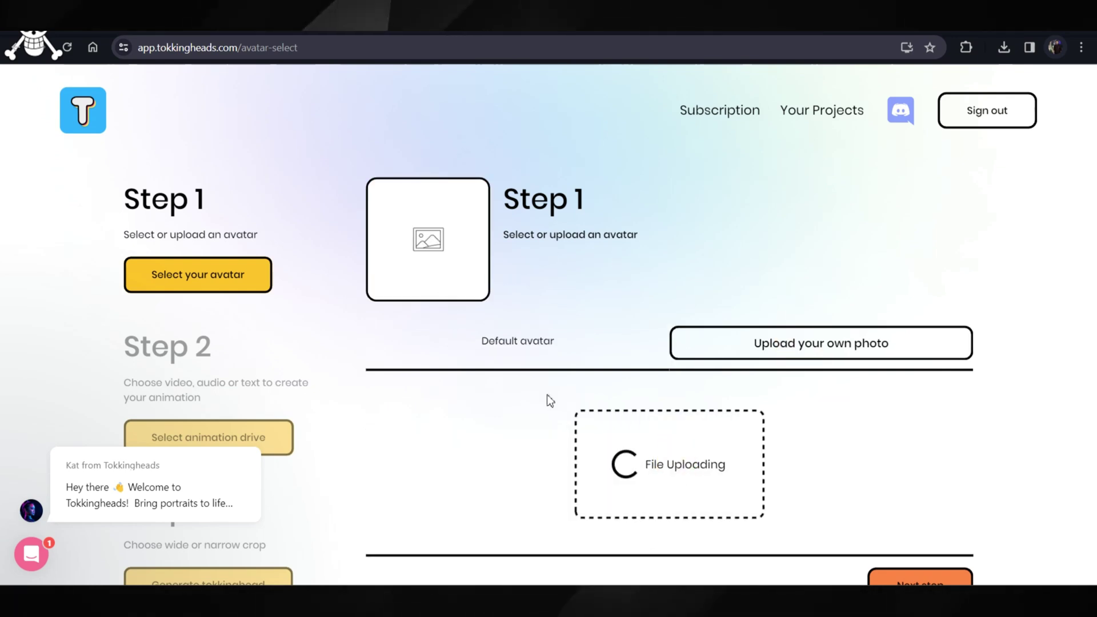
pyautogui.click(661, 445)
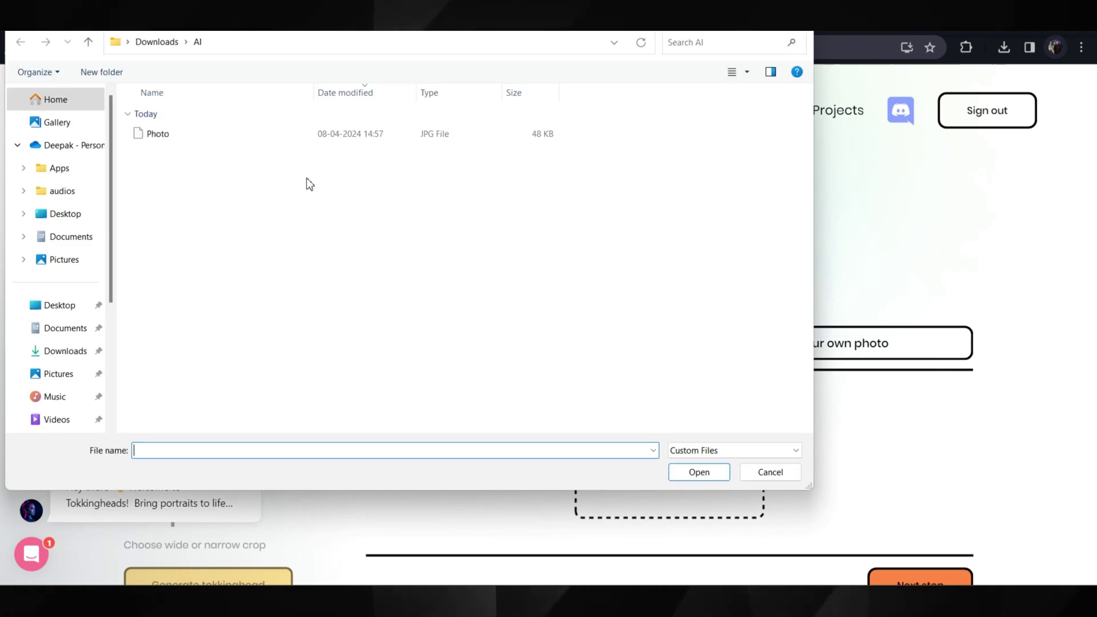
pyautogui.doubleClick(157, 136)
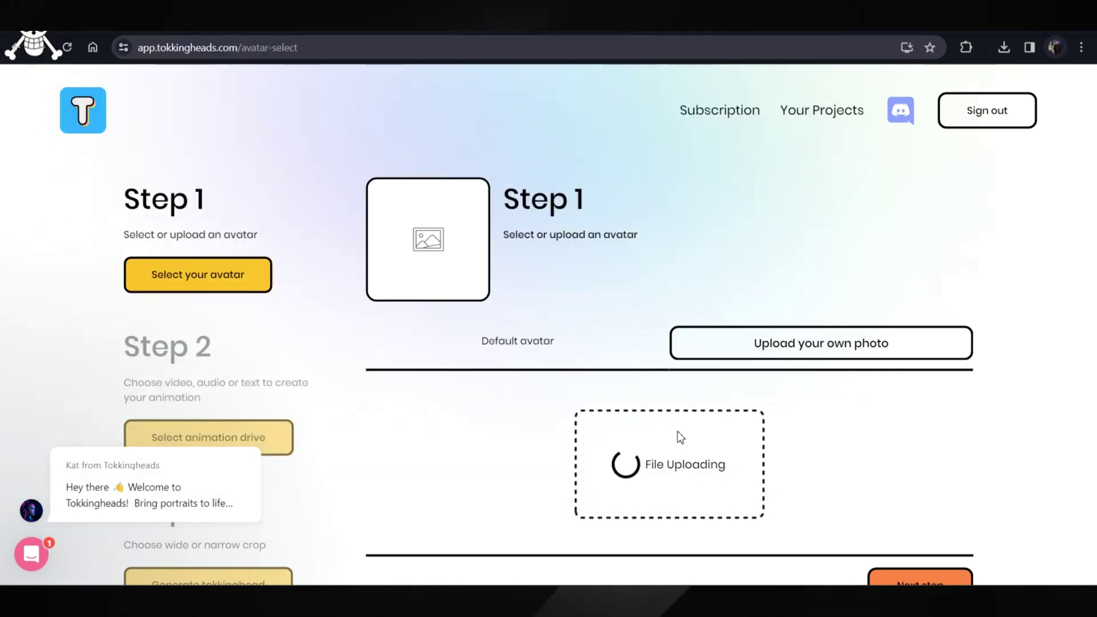
pyautogui.scroll(-2, 720, 454)
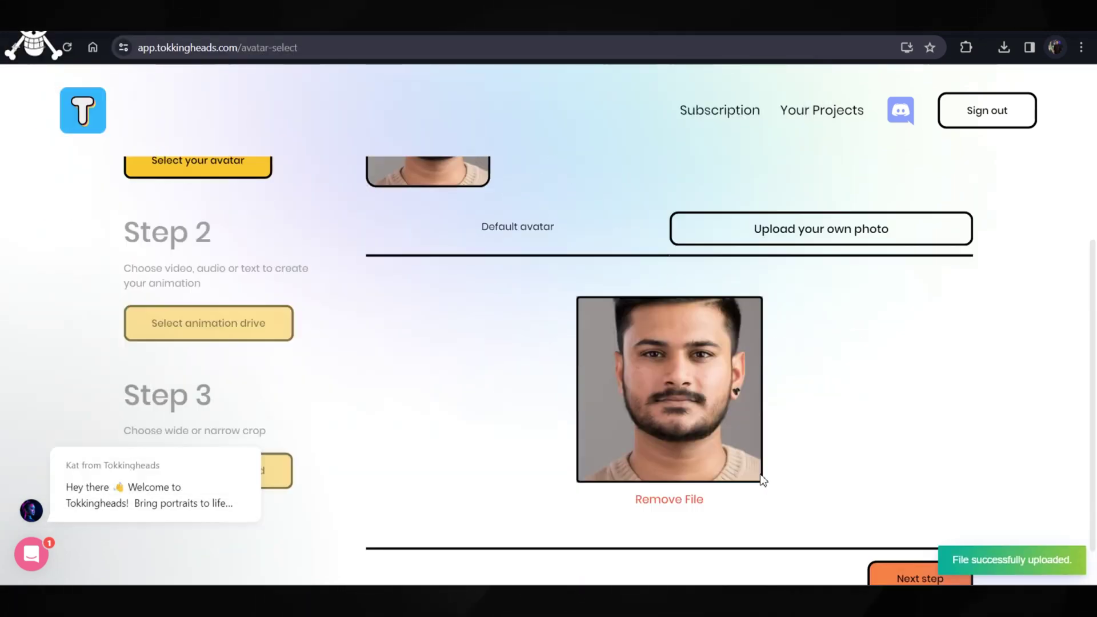
# - Drive the animation with the uploaded Audio recording and pick the Default avatar crop
pyautogui.click(890, 580)
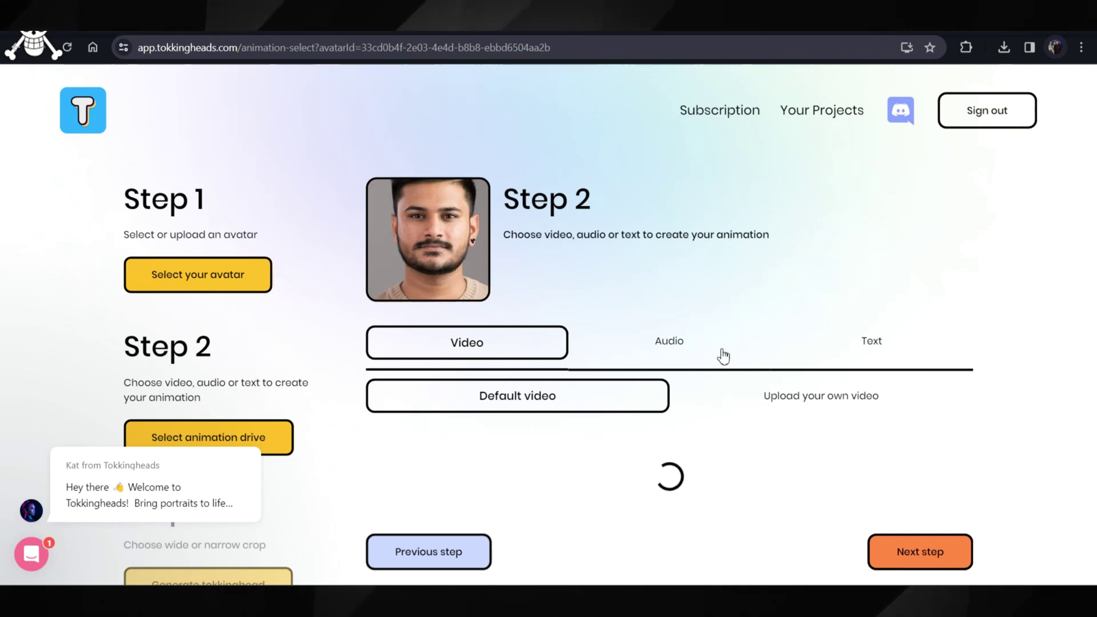
pyautogui.scroll(-1, 566, 360)
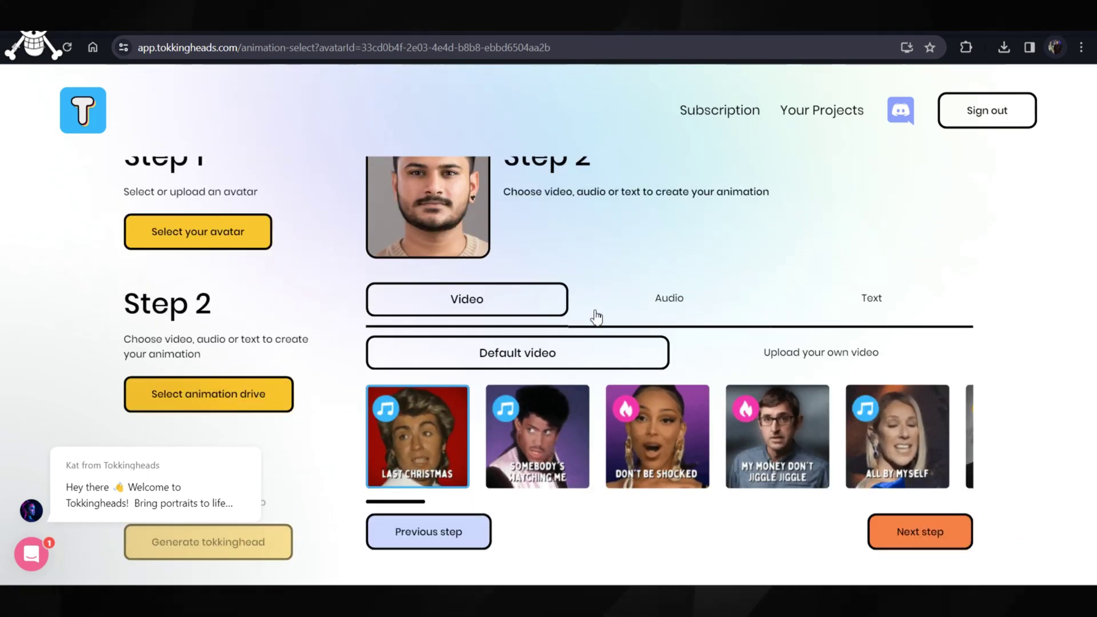
pyautogui.click(633, 304)
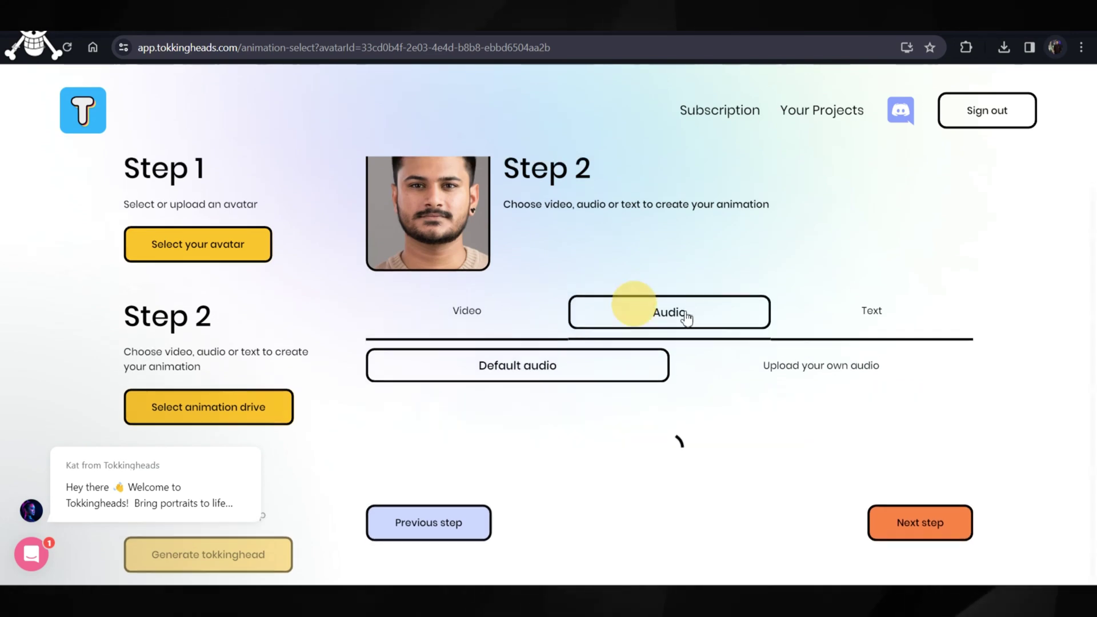
pyautogui.click(871, 326)
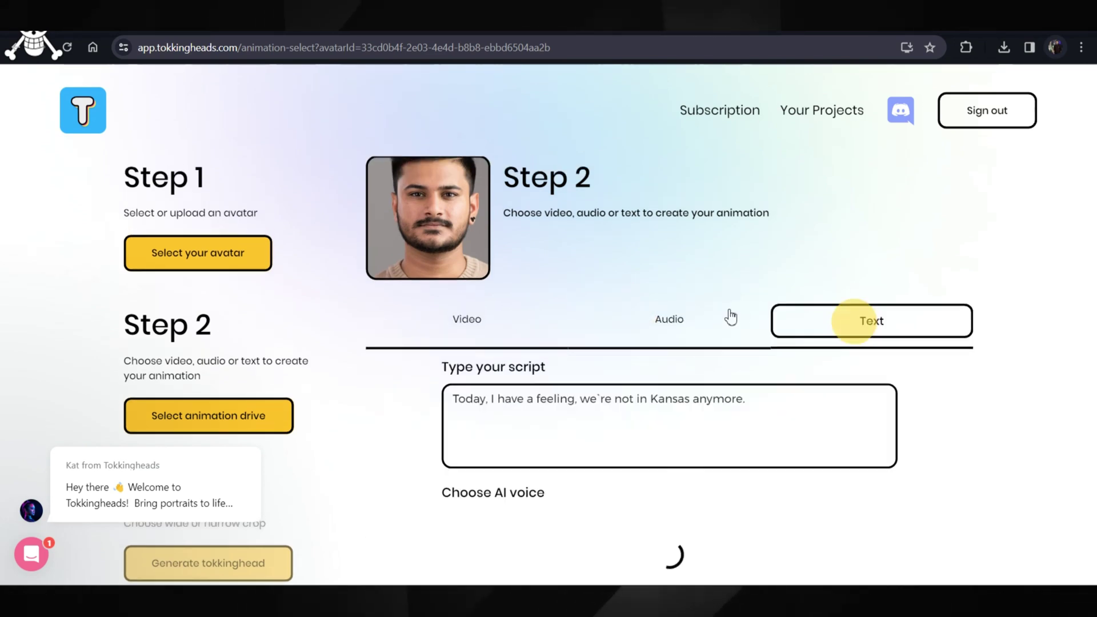
pyautogui.click(671, 323)
pyautogui.click(849, 373)
pyautogui.doubleClick(280, 136)
pyautogui.scroll(-1, 819, 545)
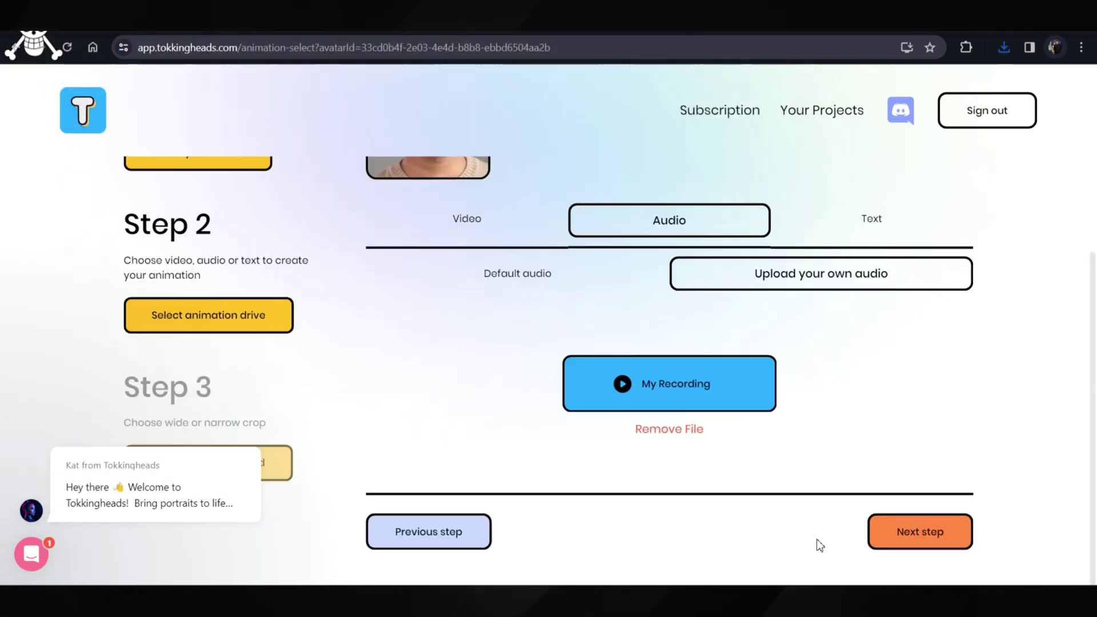
pyautogui.click(913, 544)
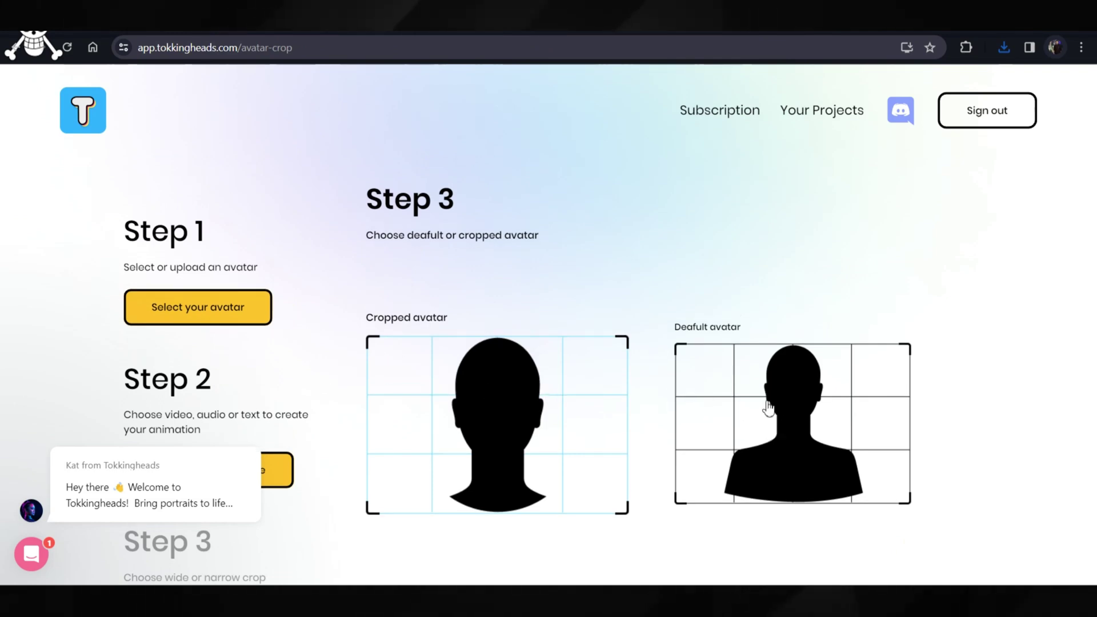
pyautogui.click(786, 418)
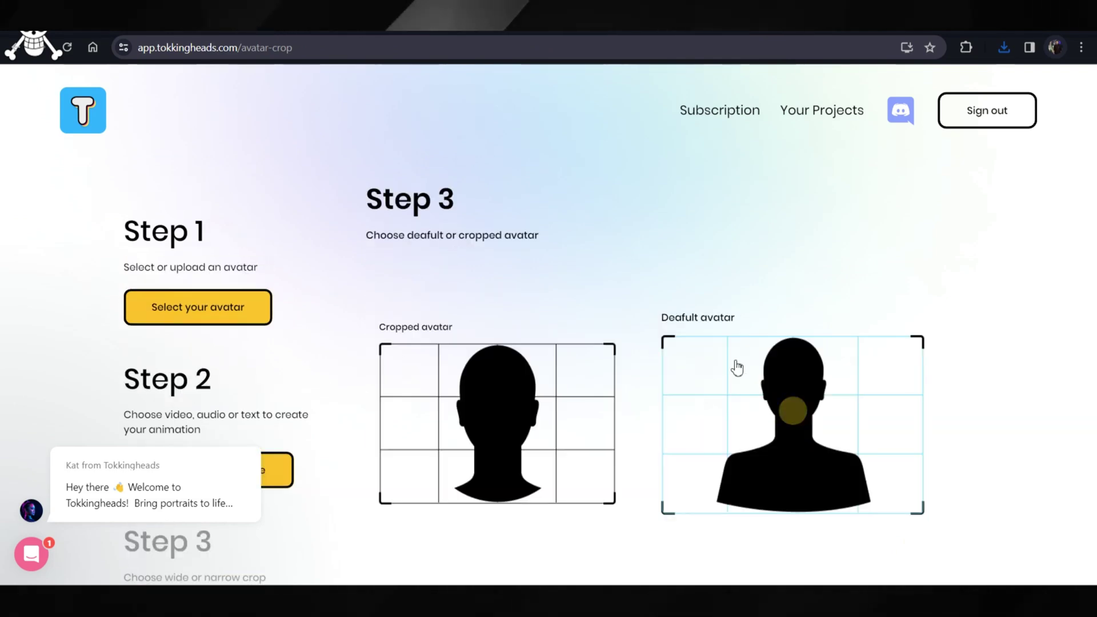
pyautogui.scroll(-1, 696, 413)
# - Generate the Tokkinghead video of the man and play the result
pyautogui.click(737, 521)
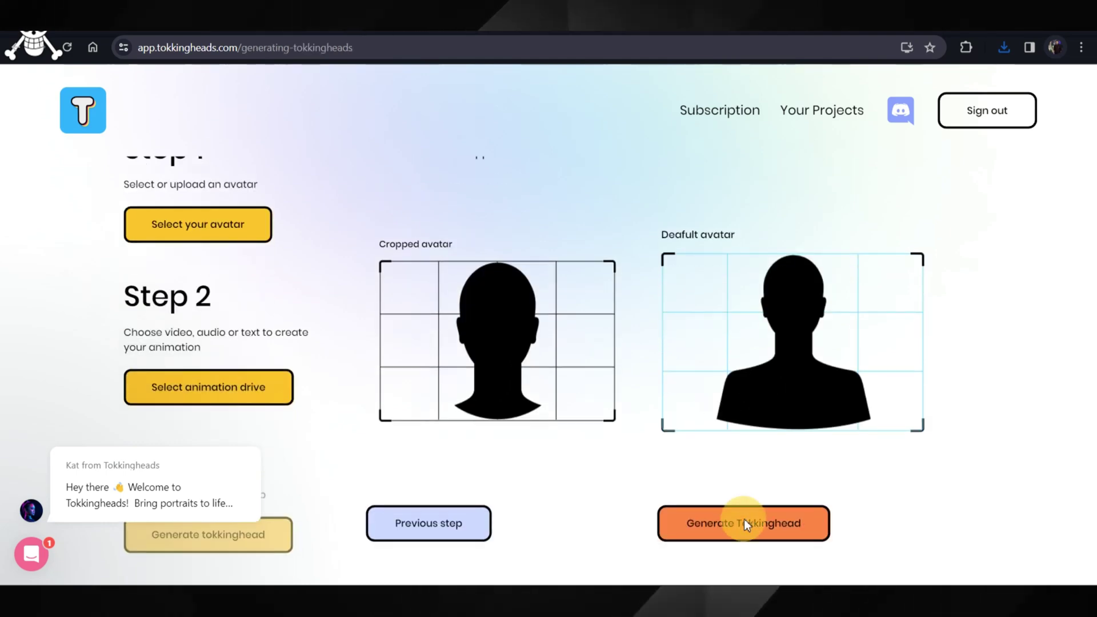
pyautogui.click(408, 419)
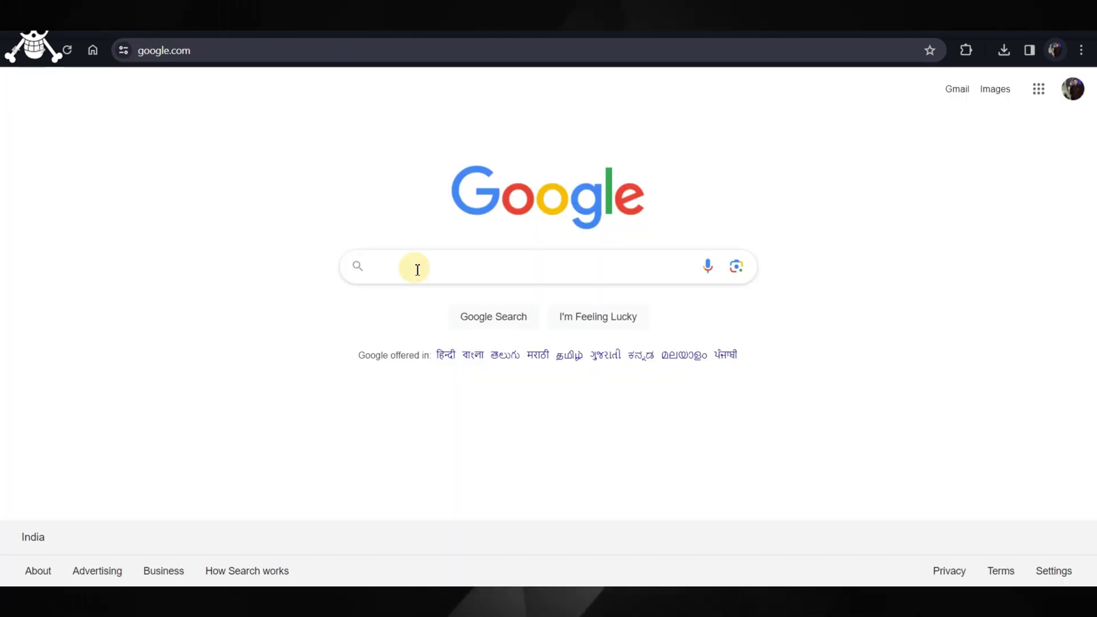
pyautogui.click(416, 269)
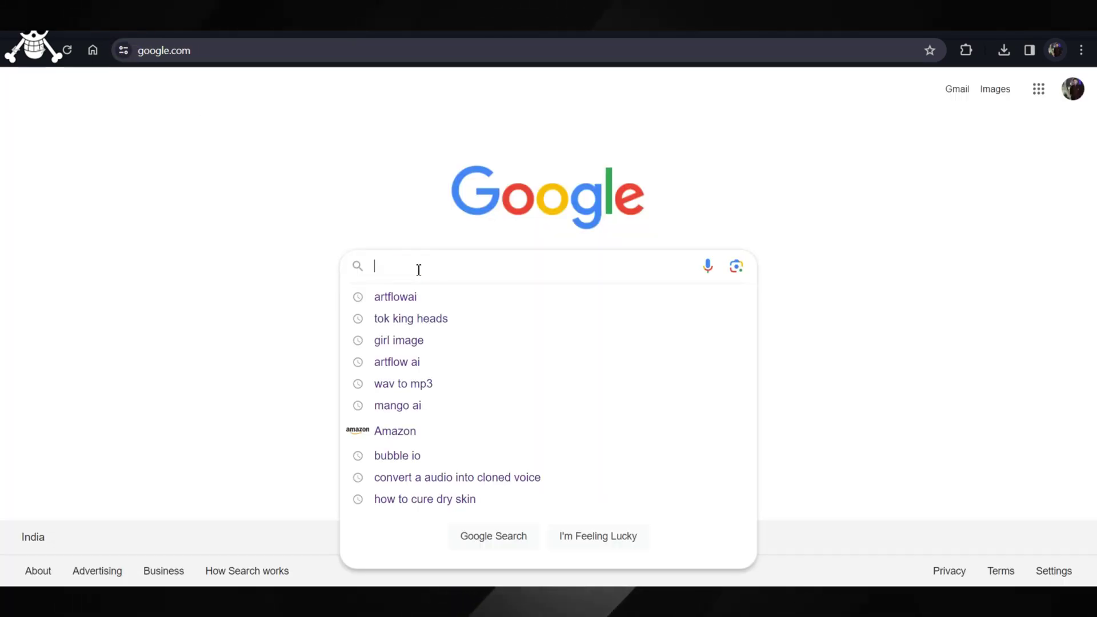
pyautogui.write('Artflowai')
pyautogui.press('Return')
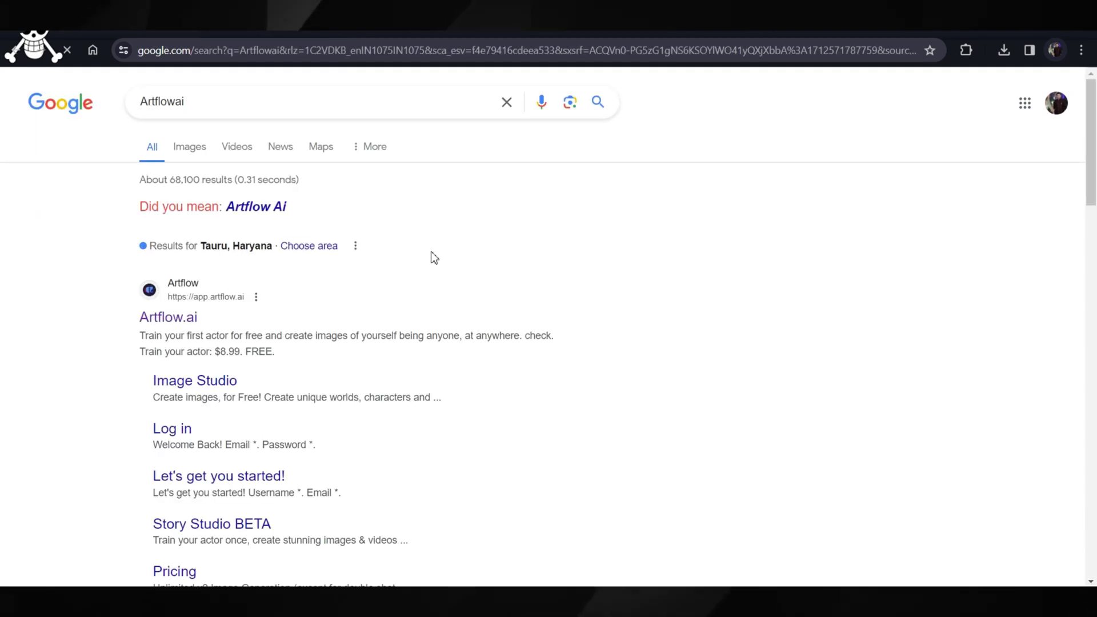
pyautogui.click(176, 318)
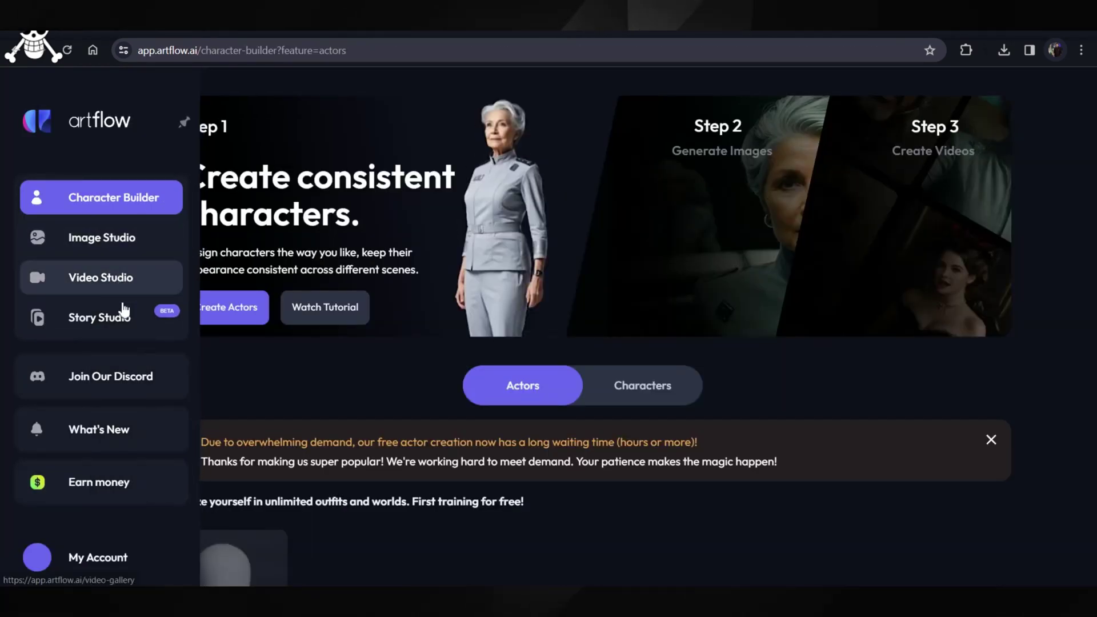
# - Start a new Artflow video and place the uploaded Attractive portrait in the scene
pyautogui.click(112, 292)
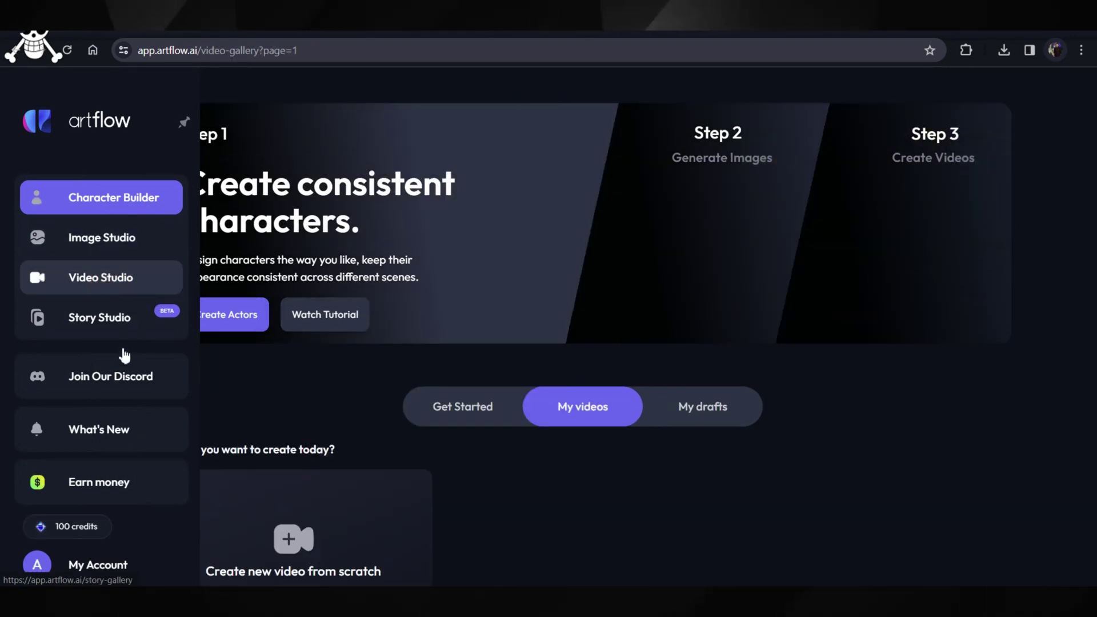
pyautogui.scroll(-2, 310, 483)
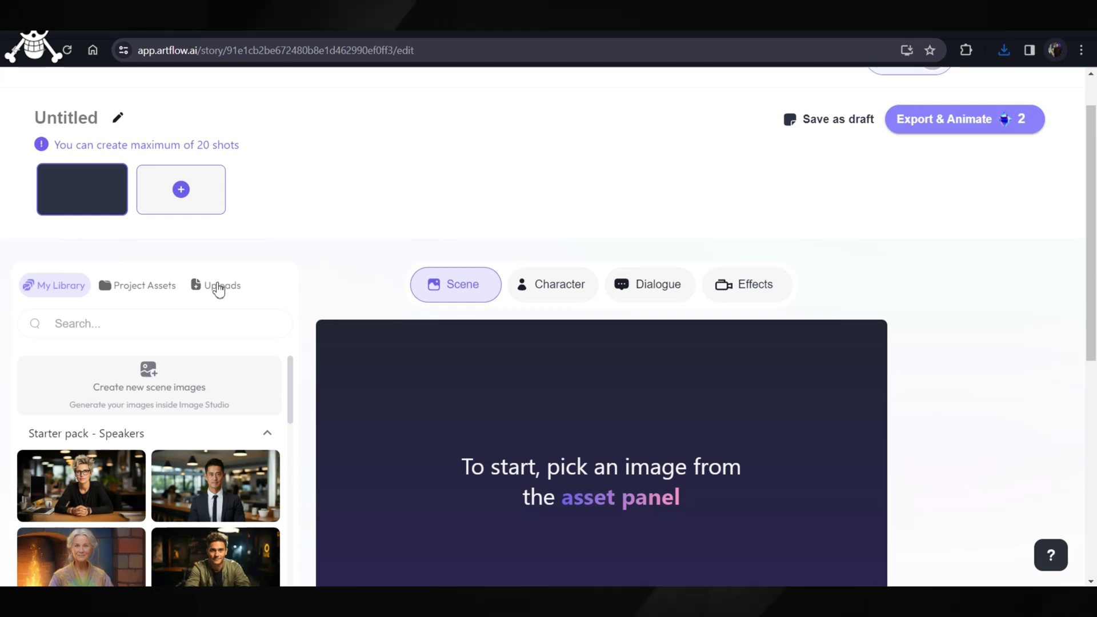
pyautogui.click(219, 286)
pyautogui.scroll(-3, 165, 325)
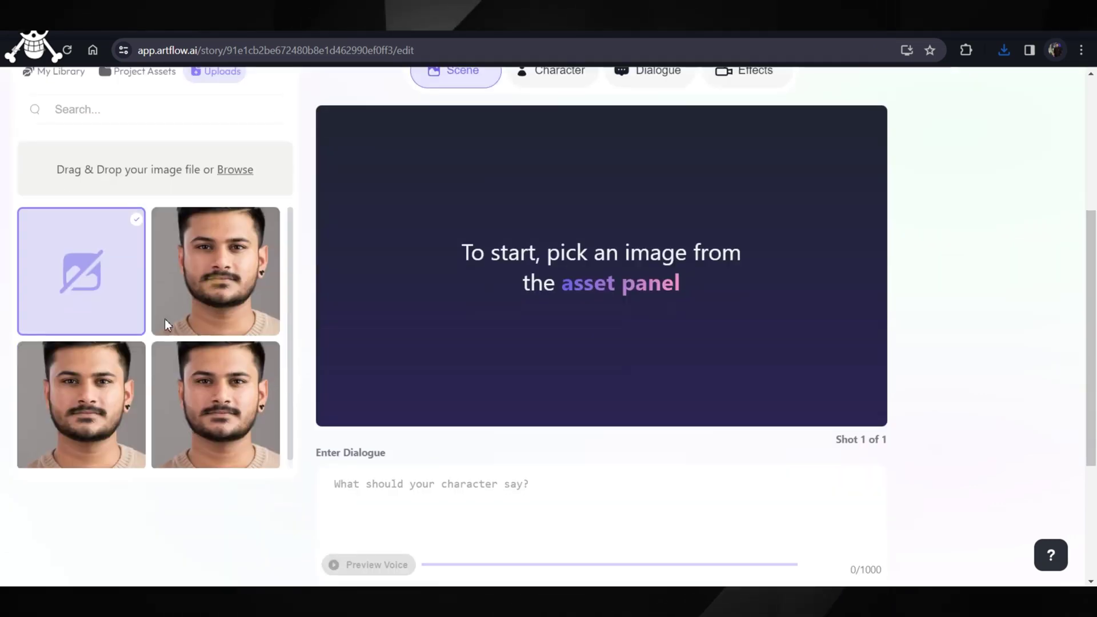
pyautogui.click(230, 174)
pyautogui.click(185, 145)
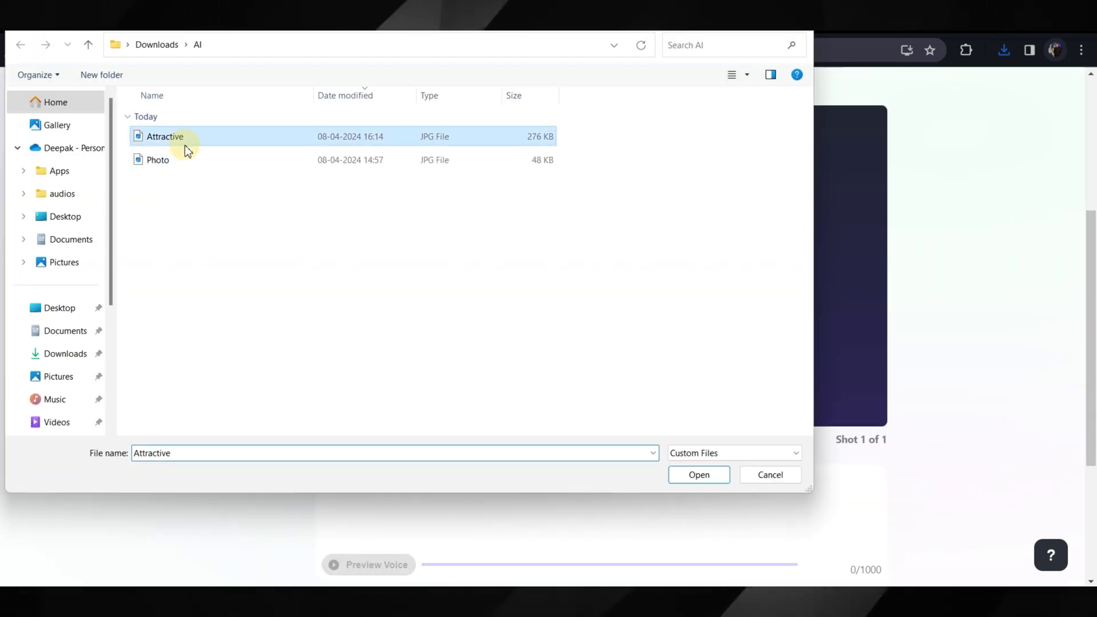
pyautogui.doubleClick(185, 145)
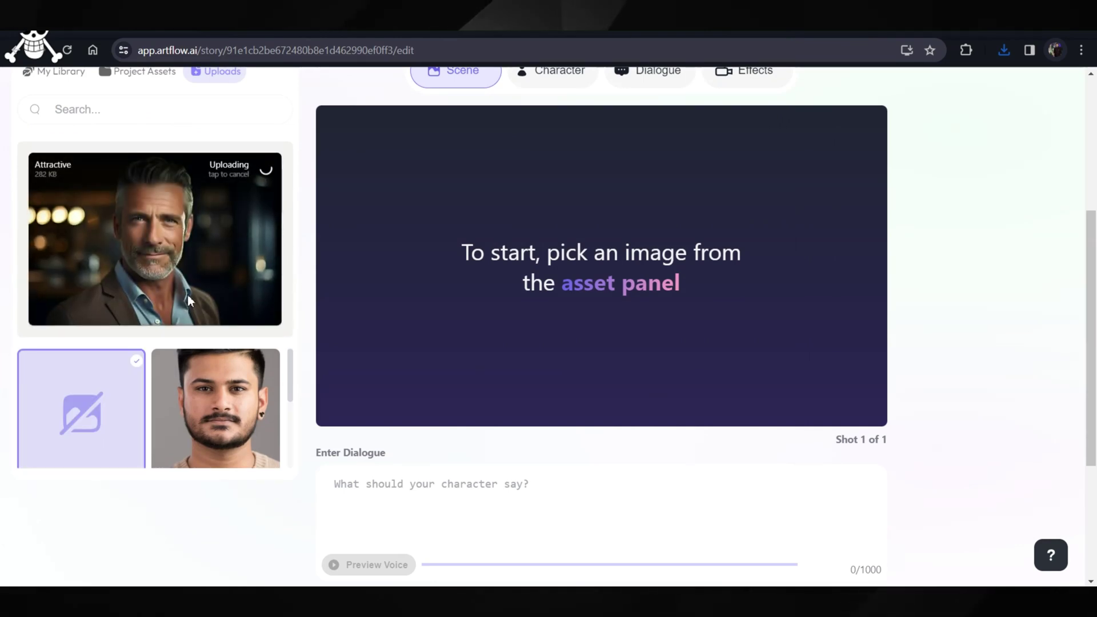
pyautogui.click(208, 270)
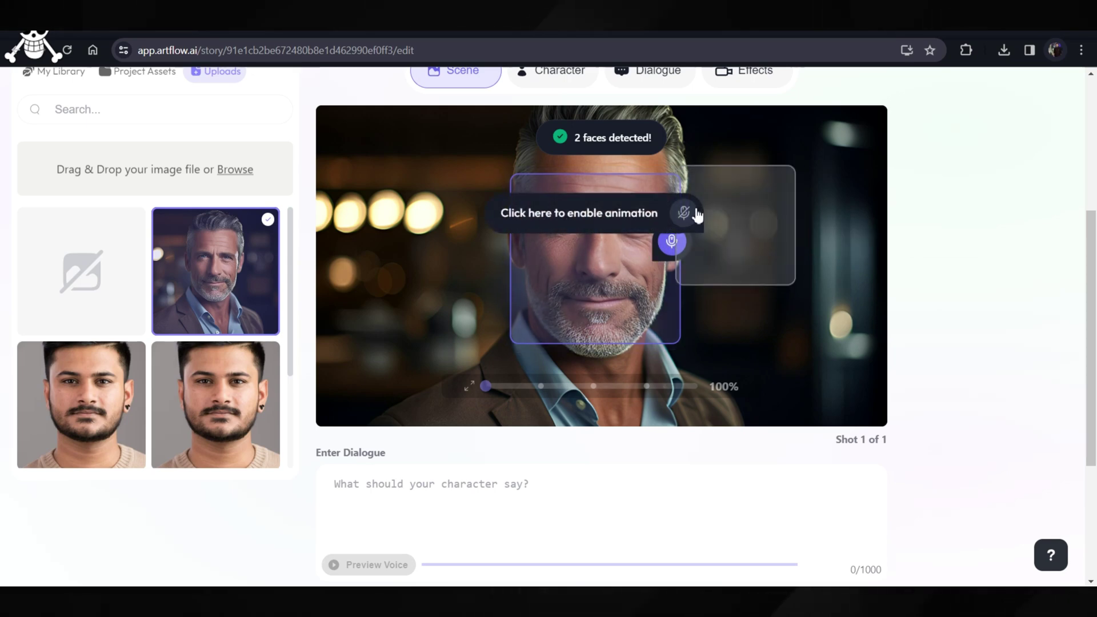
# - Enable lip animation for the detected face and use the uploaded Audio file as its dialogue
pyautogui.click(691, 218)
pyautogui.scroll(2, 342, 231)
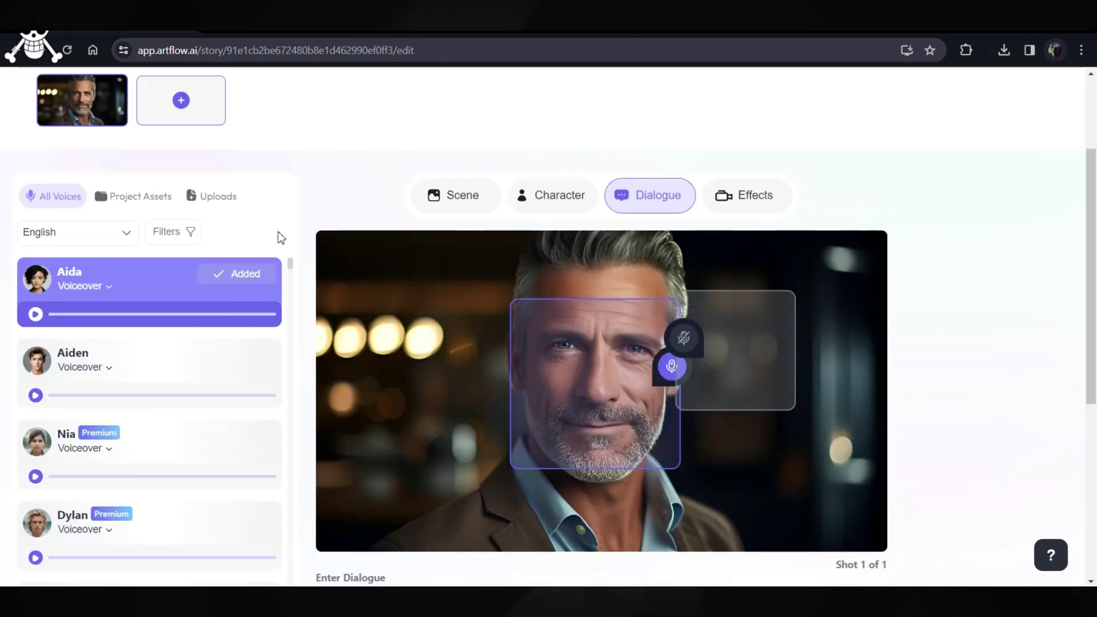
pyautogui.click(206, 204)
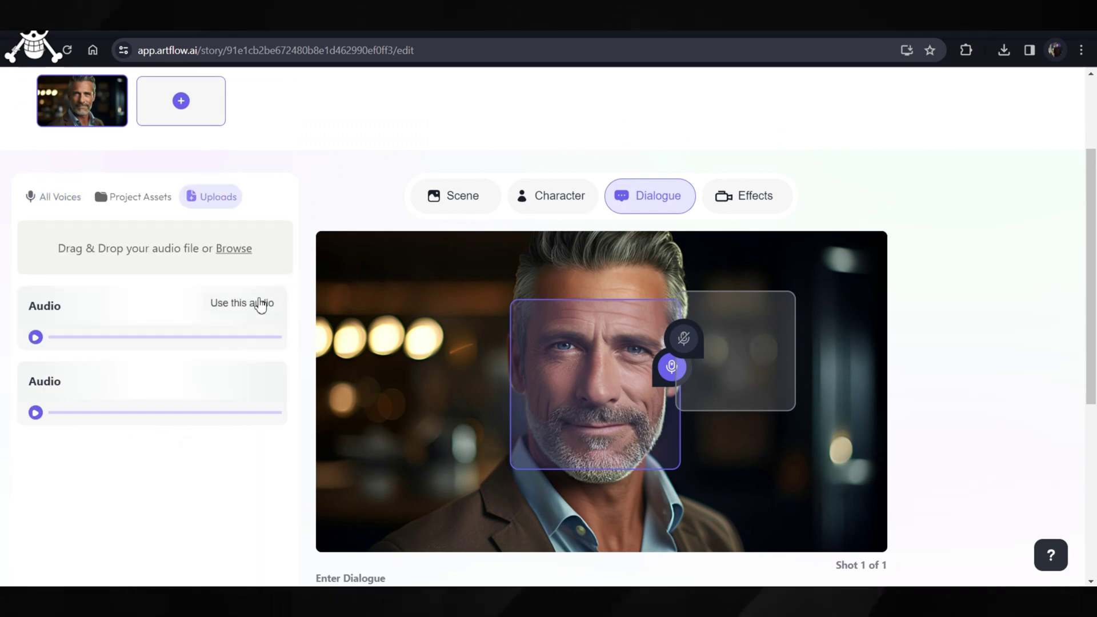
pyautogui.click(243, 251)
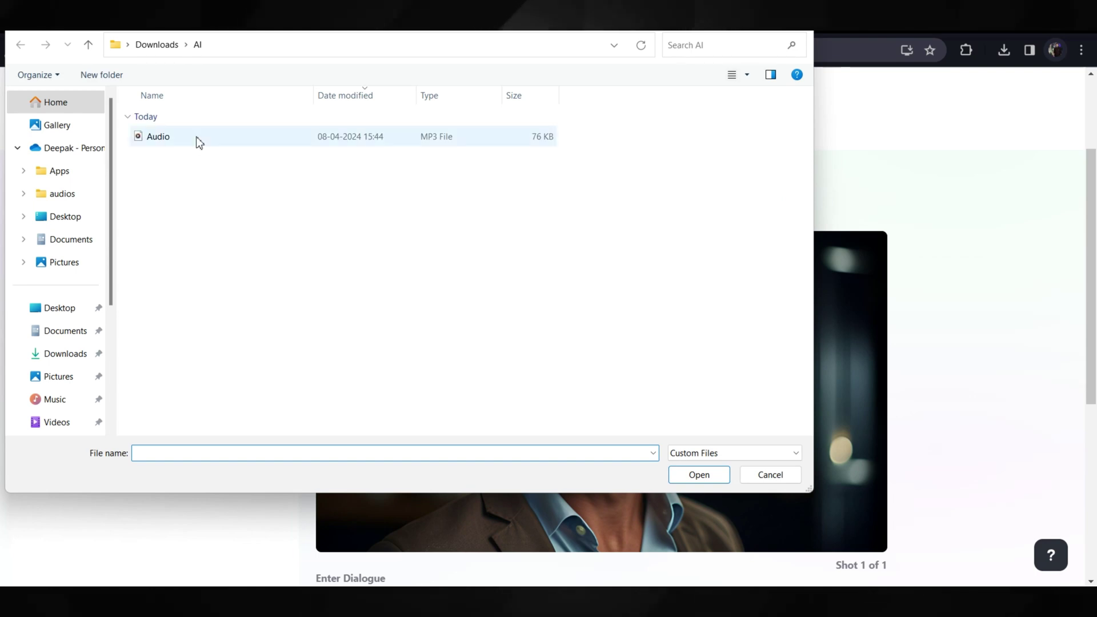
pyautogui.doubleClick(196, 140)
pyautogui.scroll(-2, 399, 272)
pyautogui.click(248, 159)
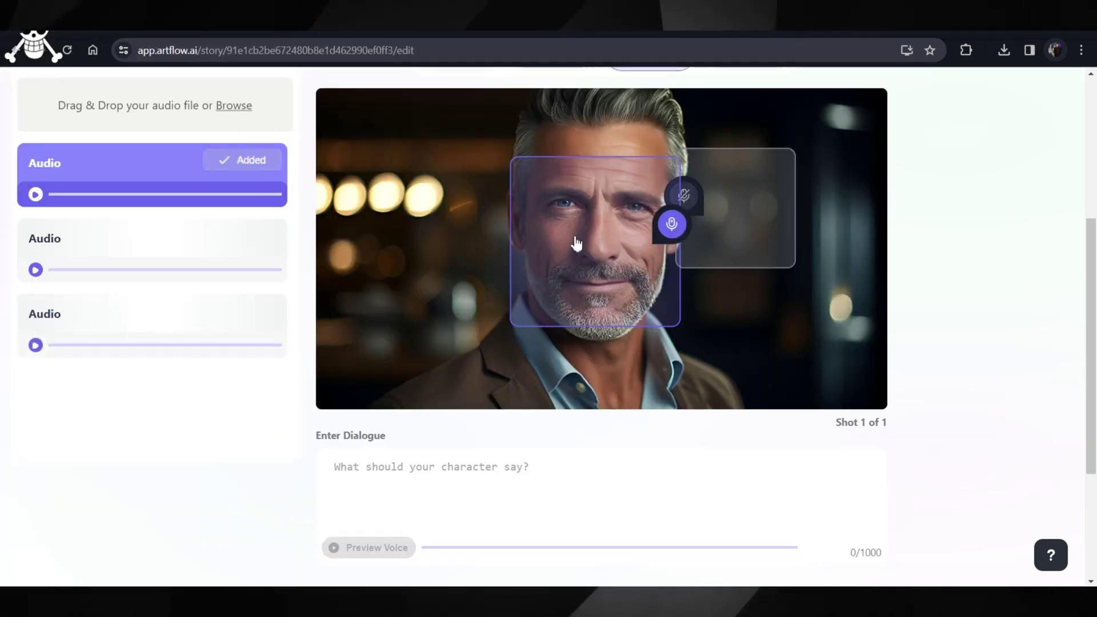
pyautogui.scroll(-1, 597, 274)
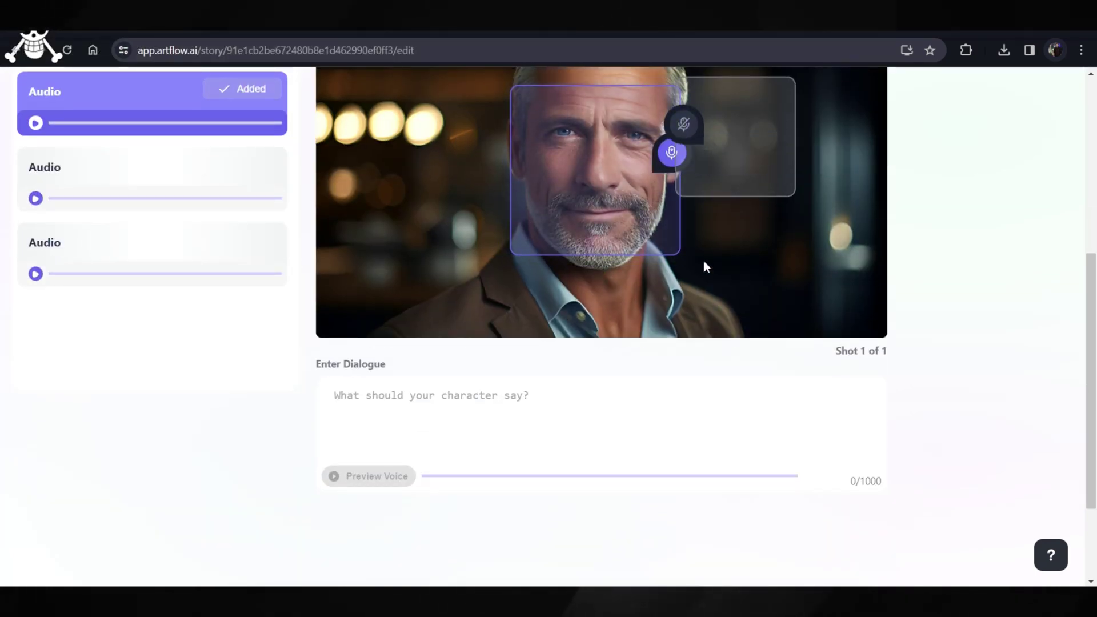
pyautogui.scroll(3, 703, 260)
pyautogui.moveTo(952, 102)
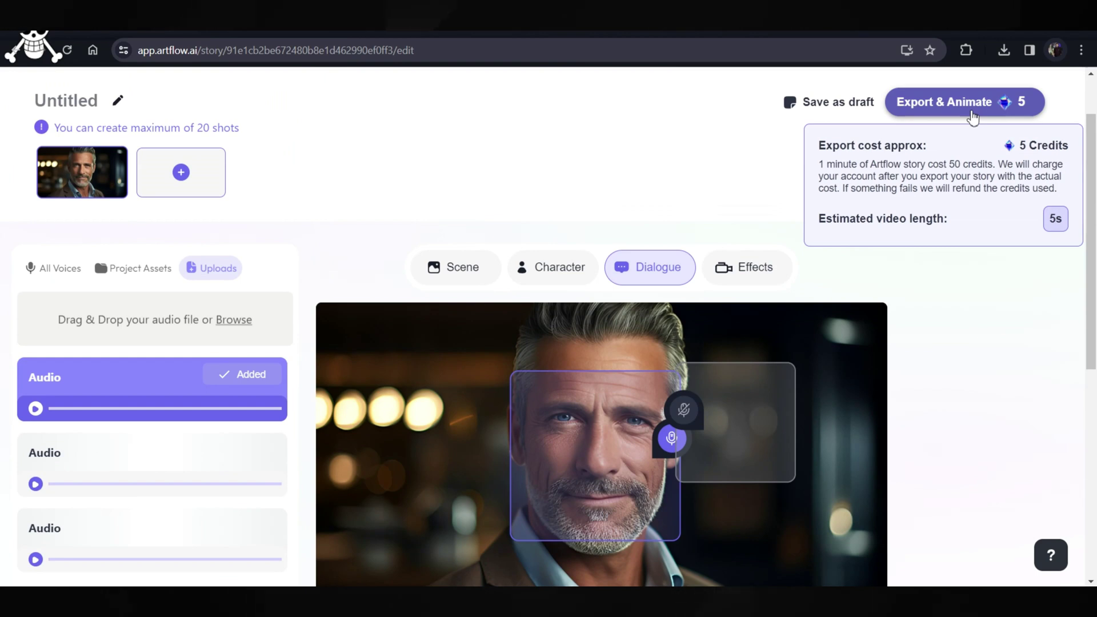
# - Export the Artflow story as a 10-second talking video of the man and play it
pyautogui.click(970, 110)
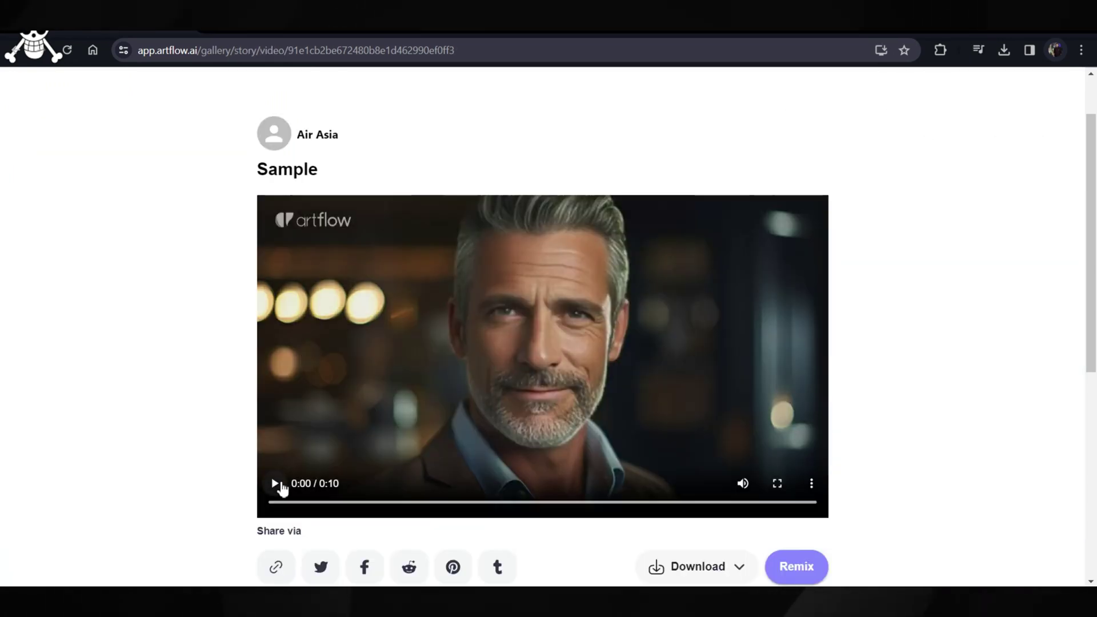
pyautogui.click(275, 483)
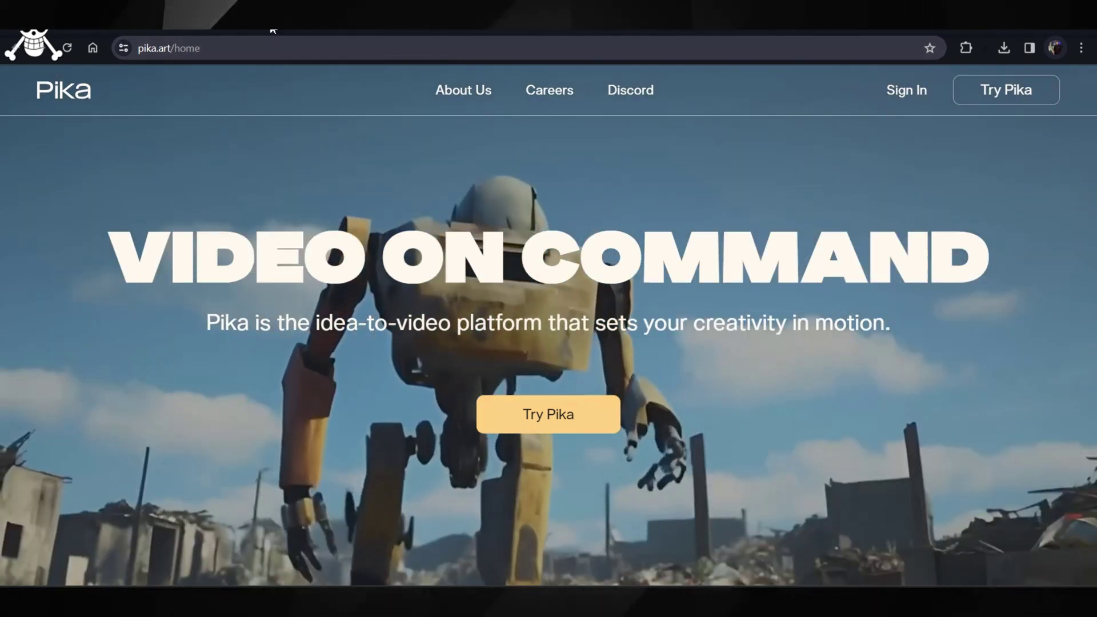
# - Attach the man's 1024×700 portrait to a Pika prompt and open the Lip Sync Audio panel
pyautogui.click(257, 19)
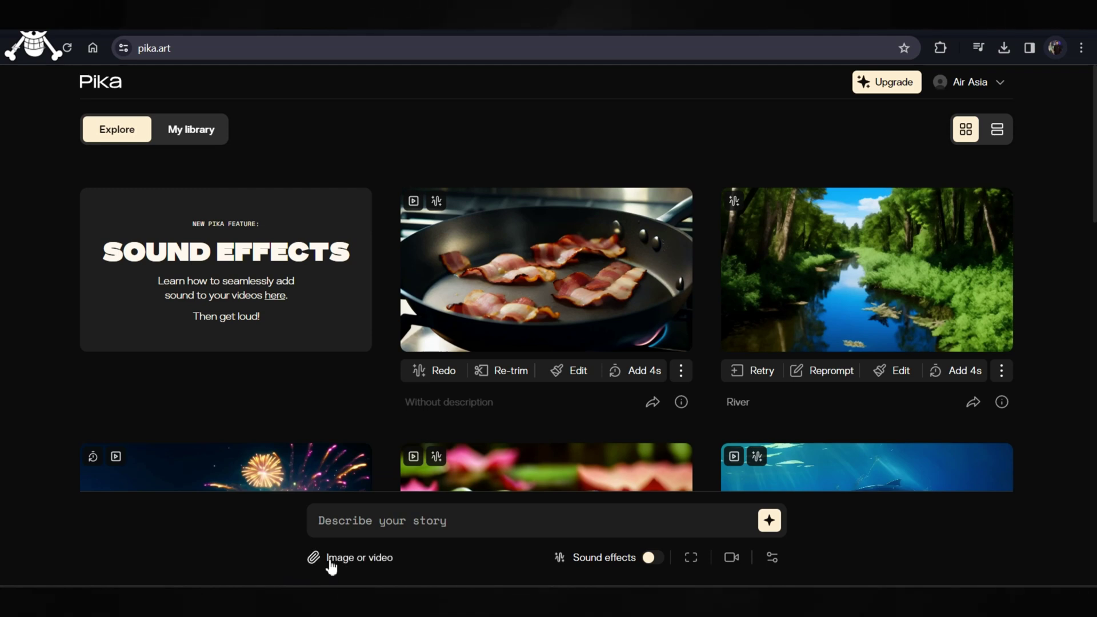
pyautogui.click(330, 561)
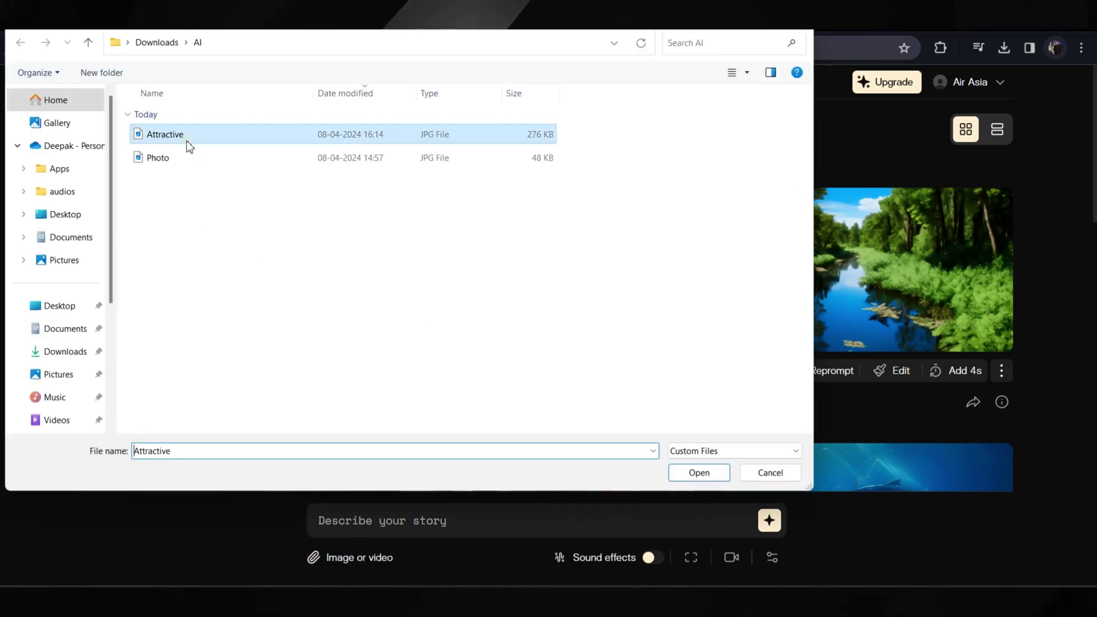
pyautogui.doubleClick(186, 138)
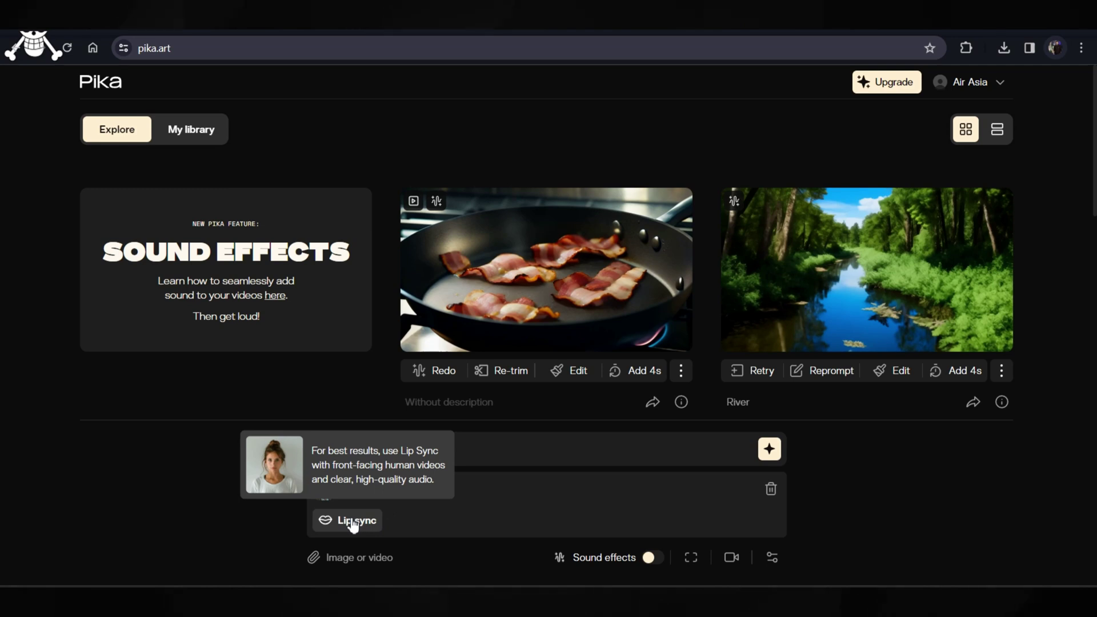
pyautogui.click(352, 525)
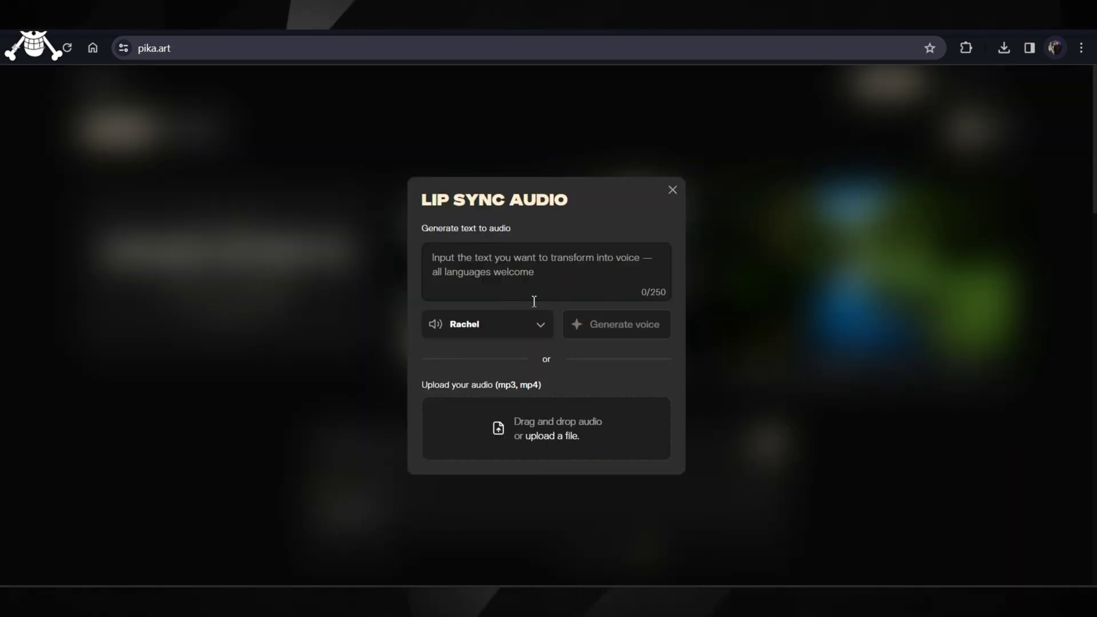
# - Upload Audio.mp3 as Pika's lip-sync audio and shift its selection to 00:02–00:05
pyautogui.click(610, 412)
pyautogui.doubleClick(198, 136)
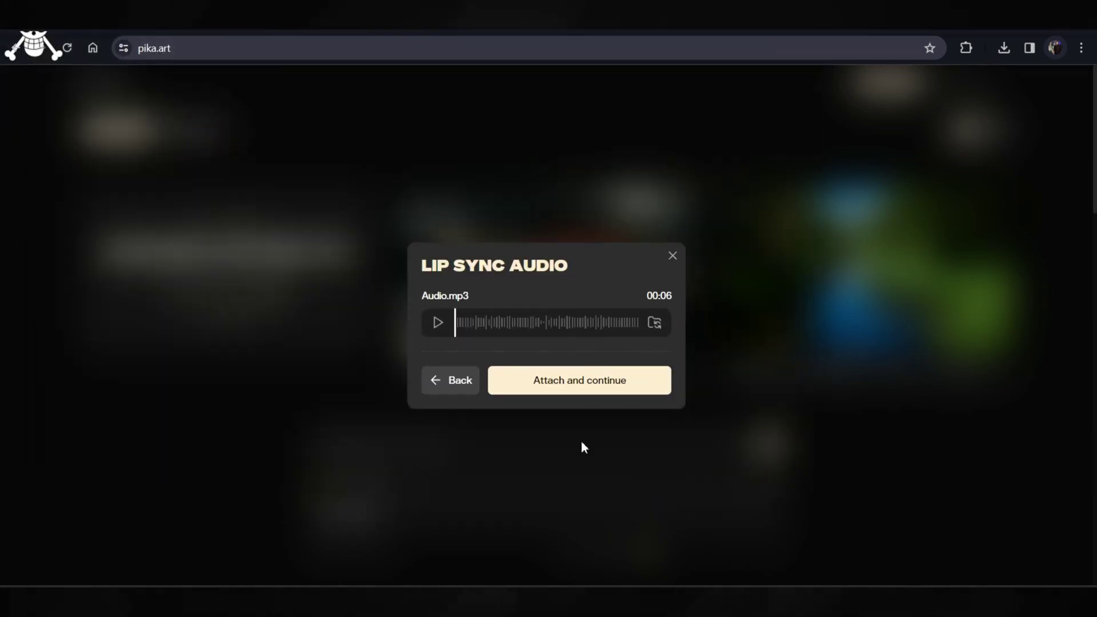
pyautogui.click(582, 395)
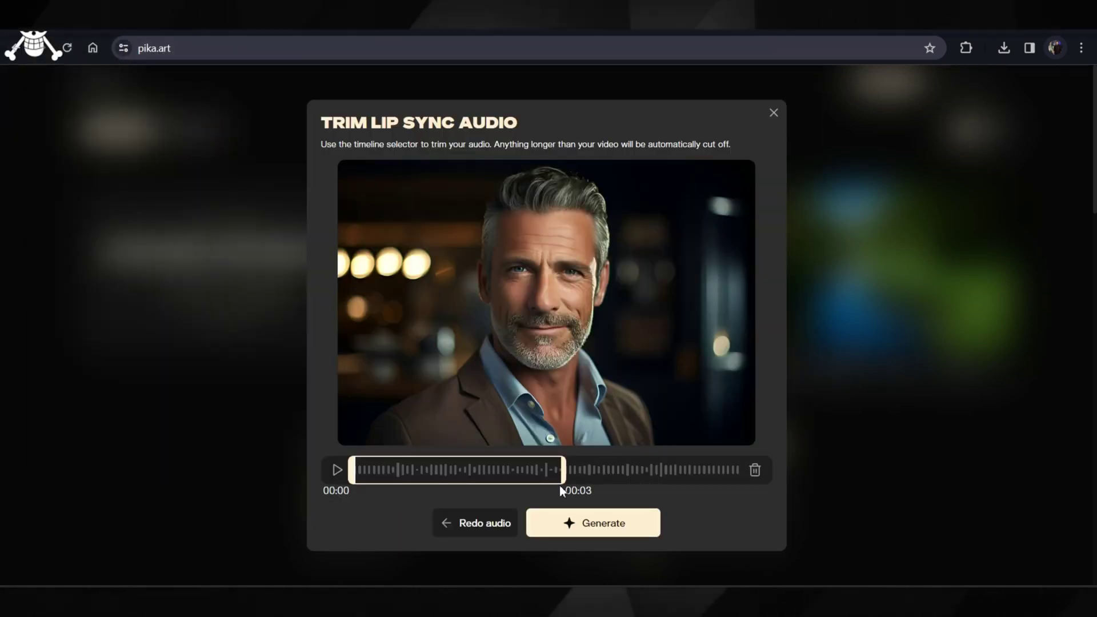
pyautogui.moveTo(542, 465)
pyautogui.mouseDown()
pyautogui.moveTo(617, 465)
pyautogui.moveTo(540, 465)
pyautogui.mouseUp()
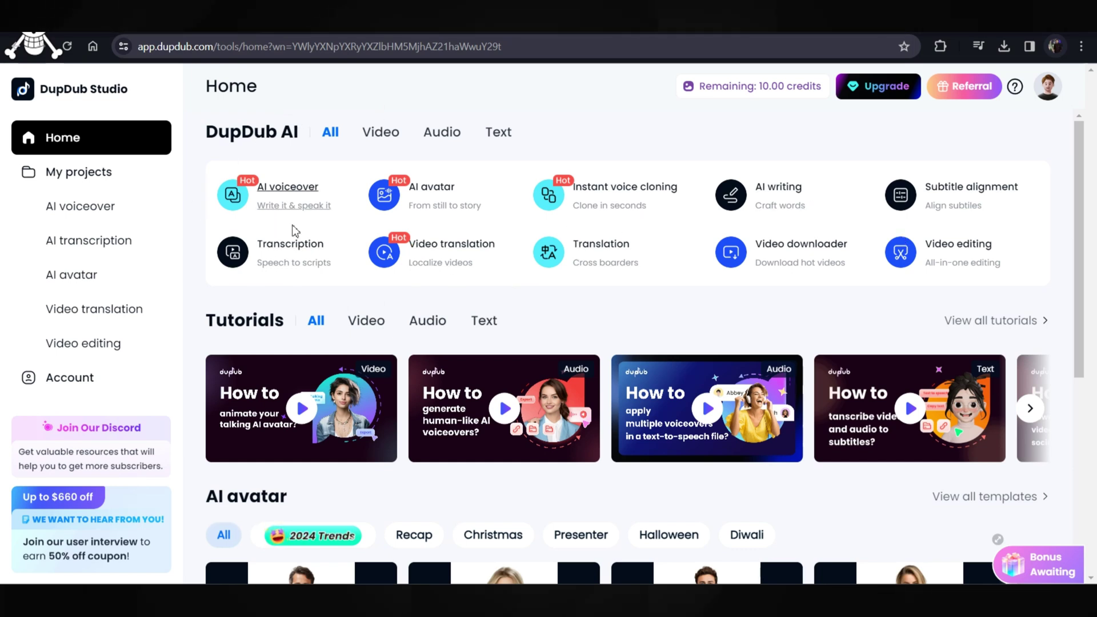
# - Go to DupDub's AI avatar section, which shows an empty My avatar list
pyautogui.click(122, 275)
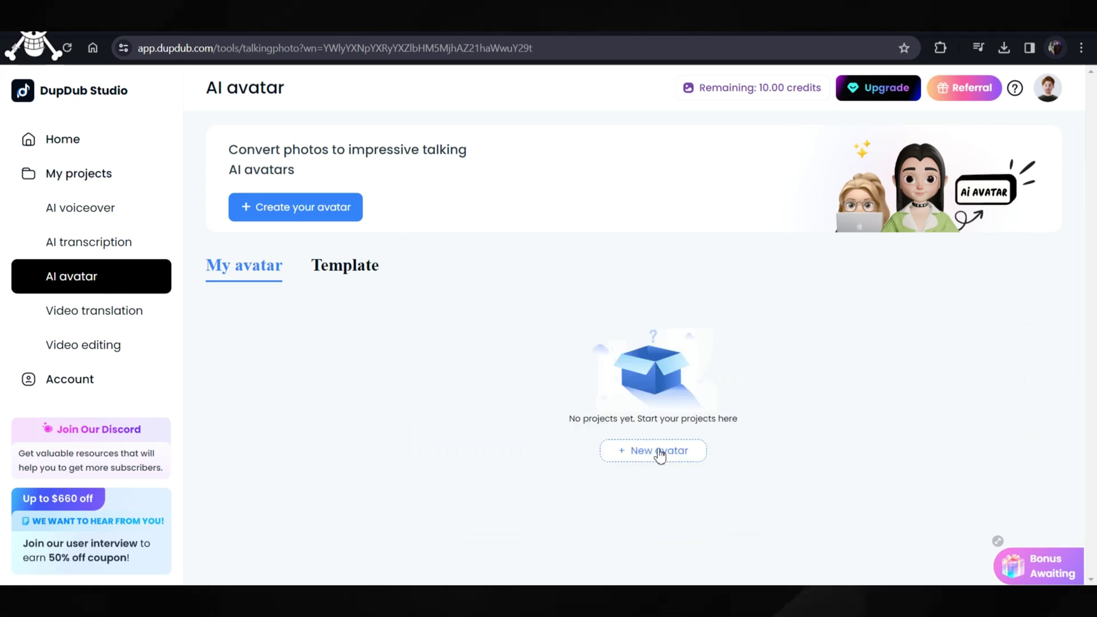
# - Start a new DupDub avatar from the man's portrait and upload the 5-second Audio clip
pyautogui.click(338, 207)
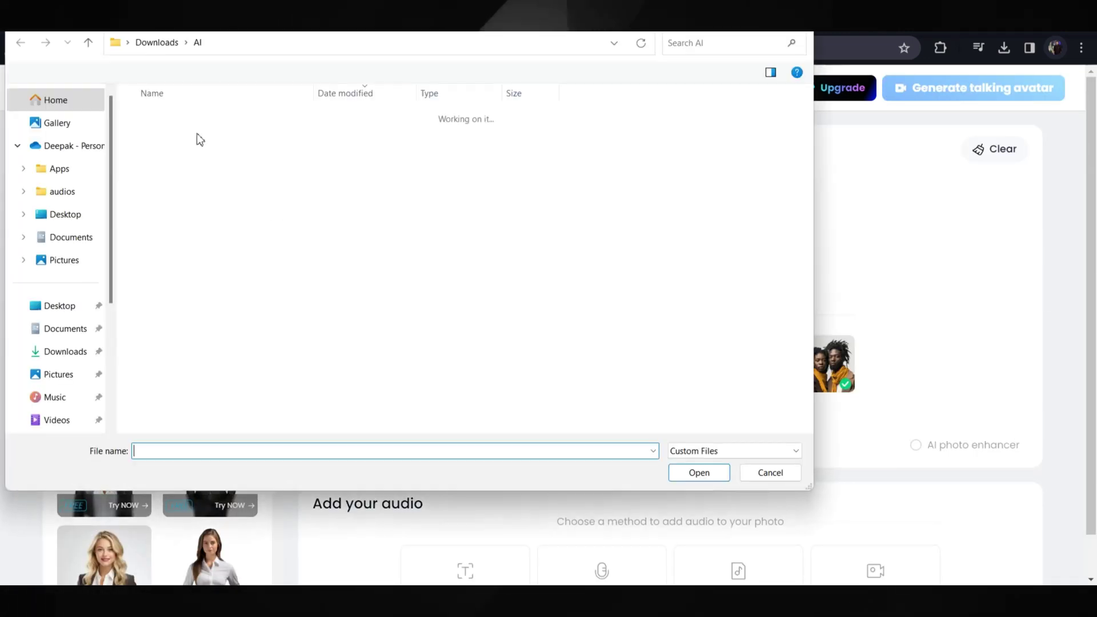
pyautogui.doubleClick(187, 135)
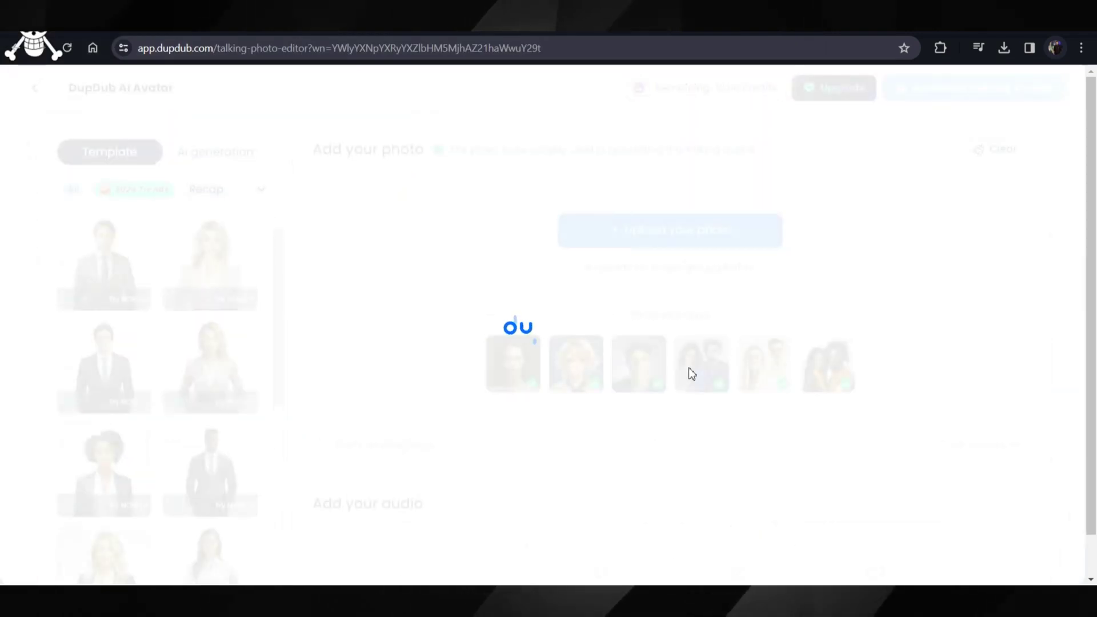
pyautogui.scroll(-1, 676, 411)
pyautogui.click(784, 533)
pyautogui.scroll(-1, 755, 499)
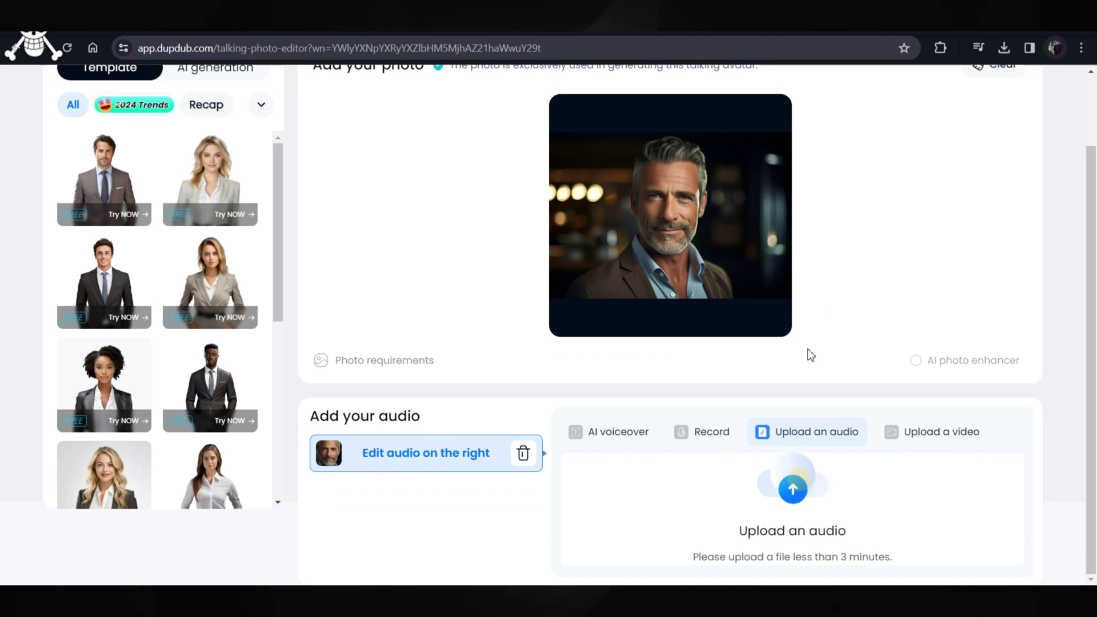
pyautogui.click(789, 492)
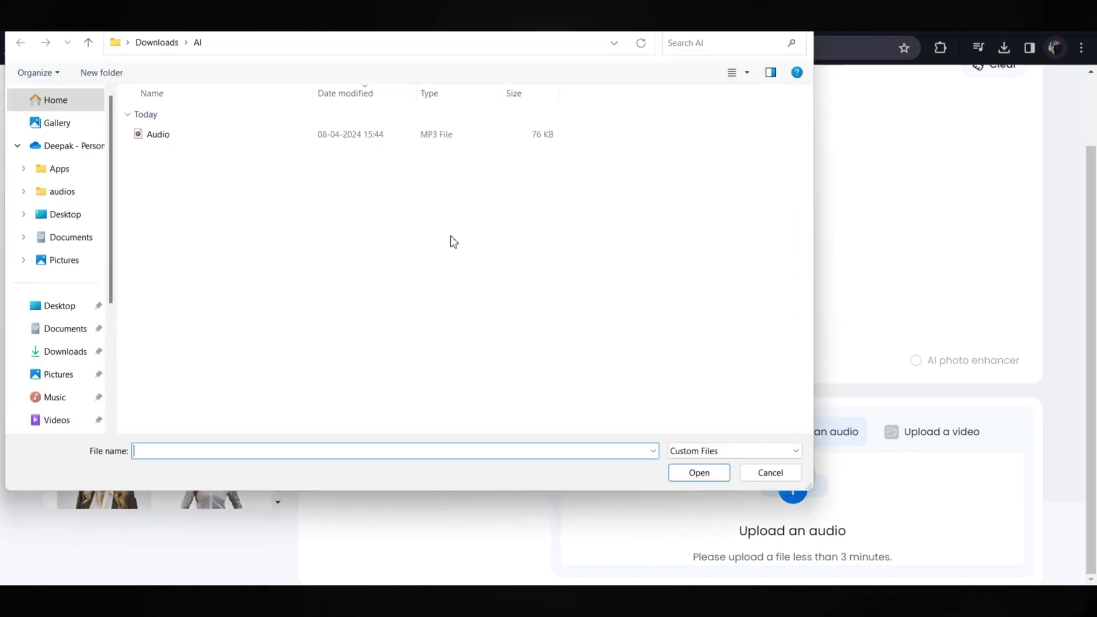
pyautogui.click(157, 134)
pyautogui.click(693, 472)
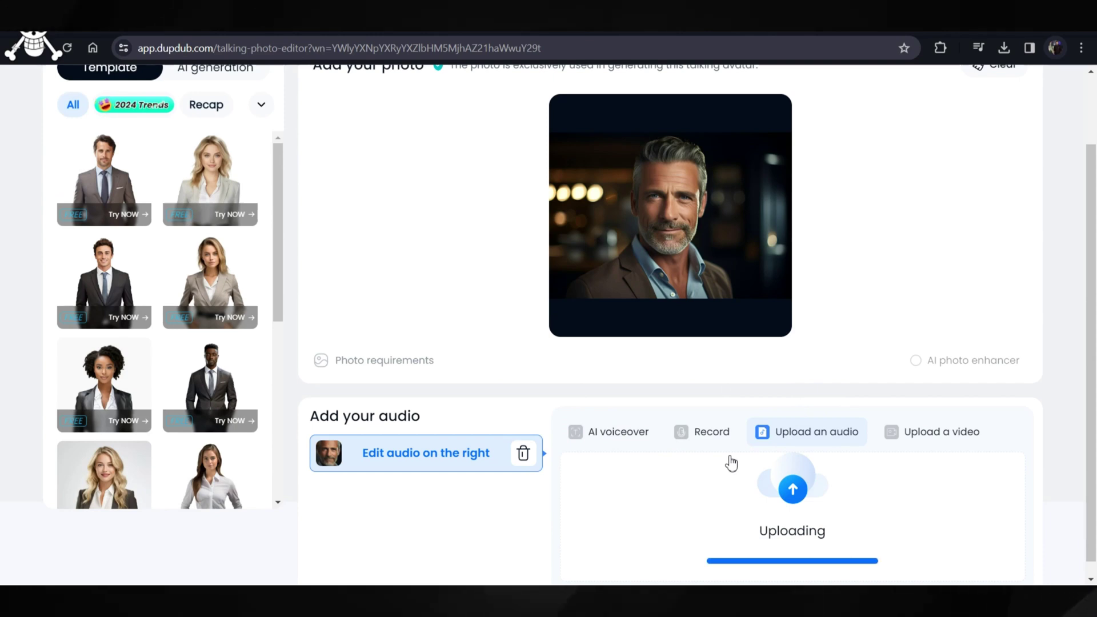
pyautogui.scroll(-1, 730, 461)
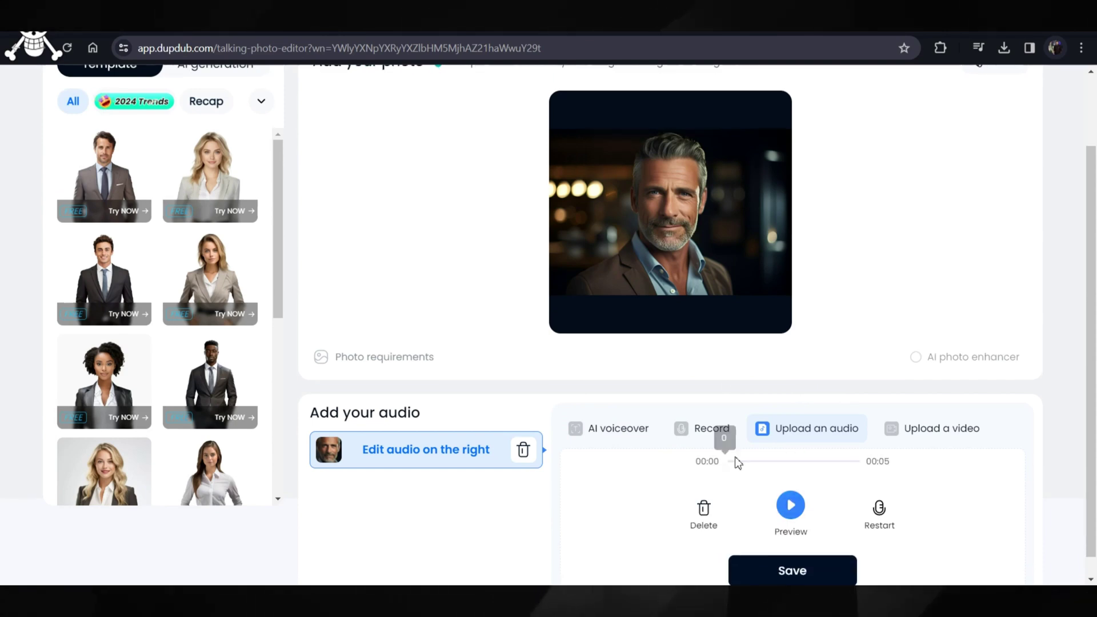
# - Save Audio.mp3 as the 5-second voice track and generate the talking photo
pyautogui.click(808, 548)
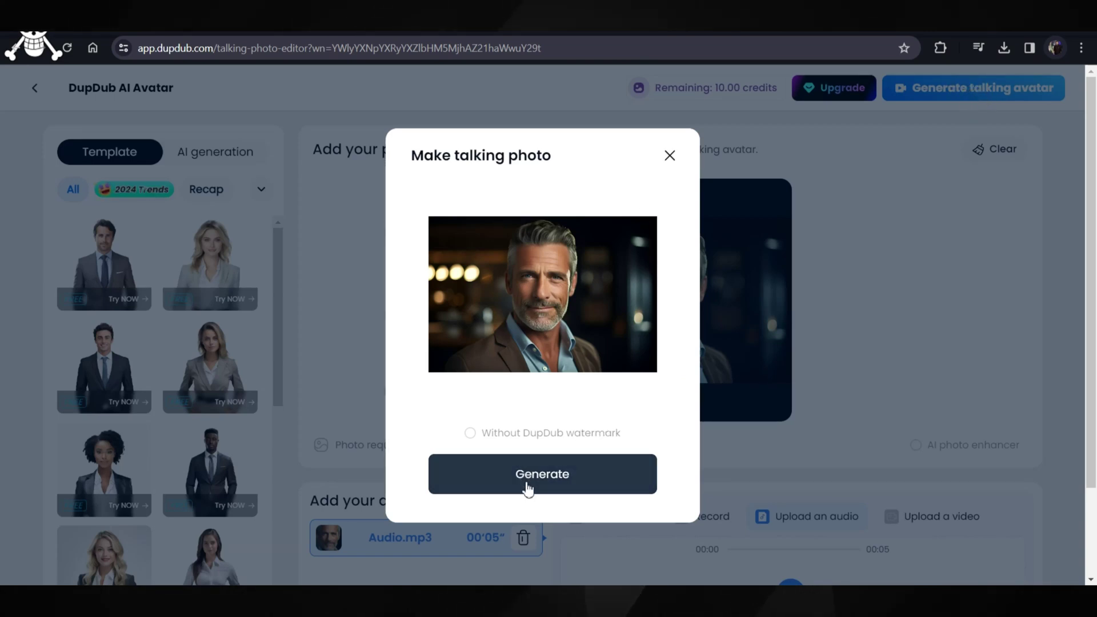
pyautogui.click(548, 483)
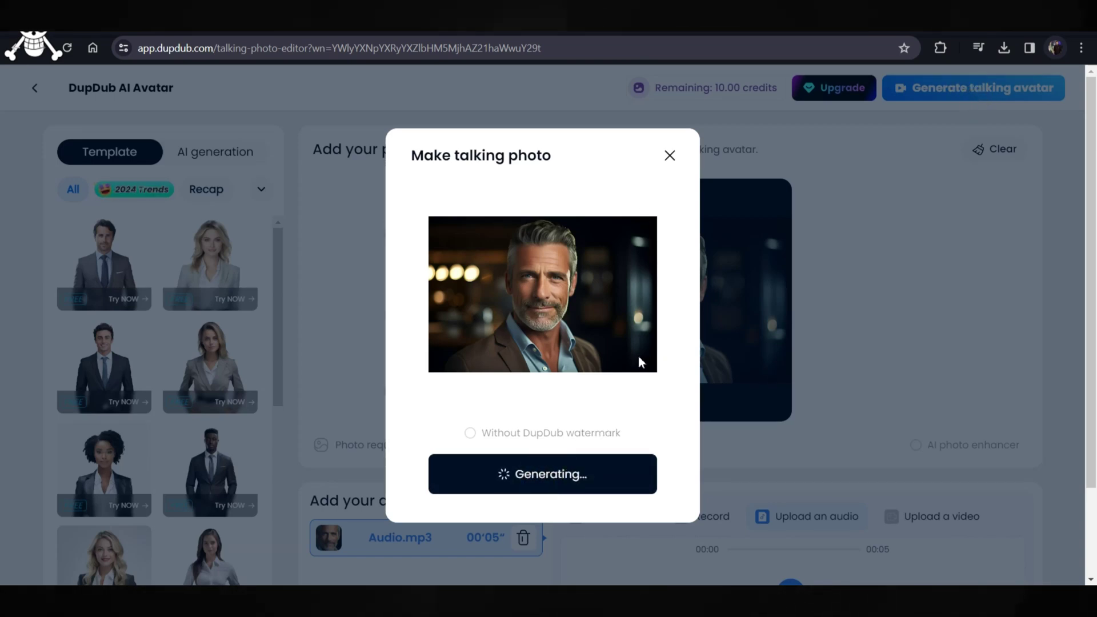